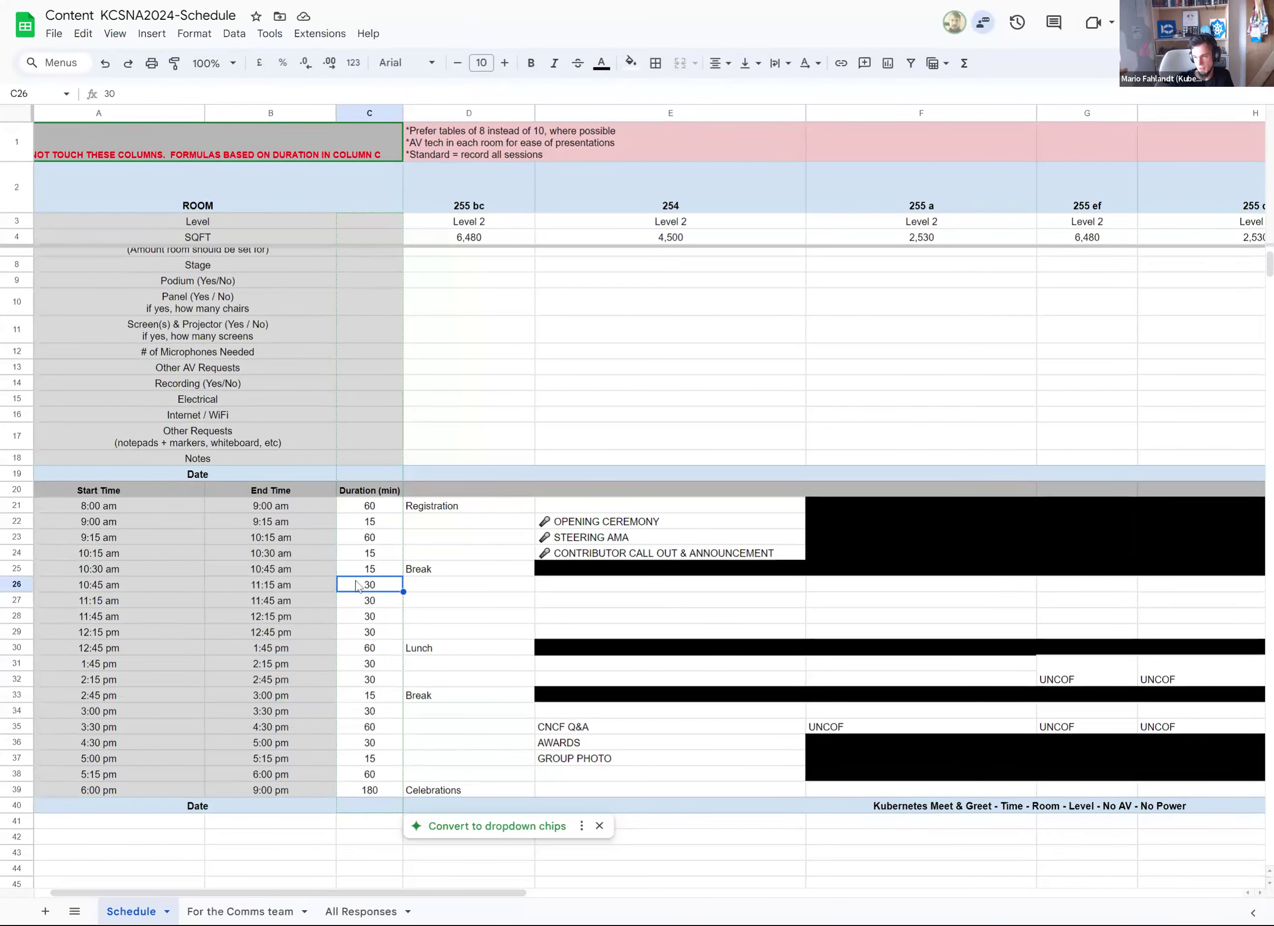
Set the durations of the four session slots between the morning break and lunch (C26 to C29) to 35 minutes each.
key(Return)
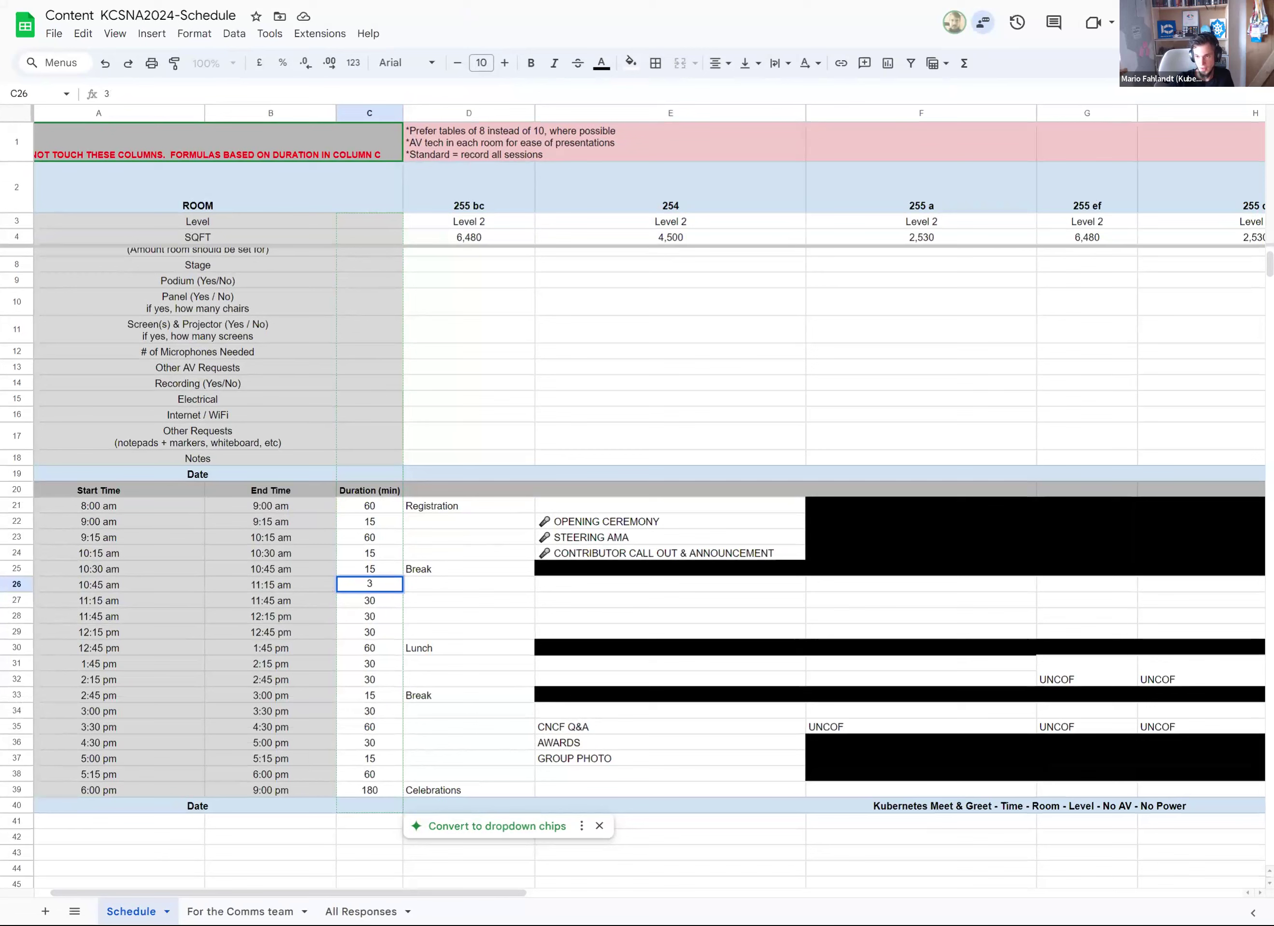
text(5)
key(Return)
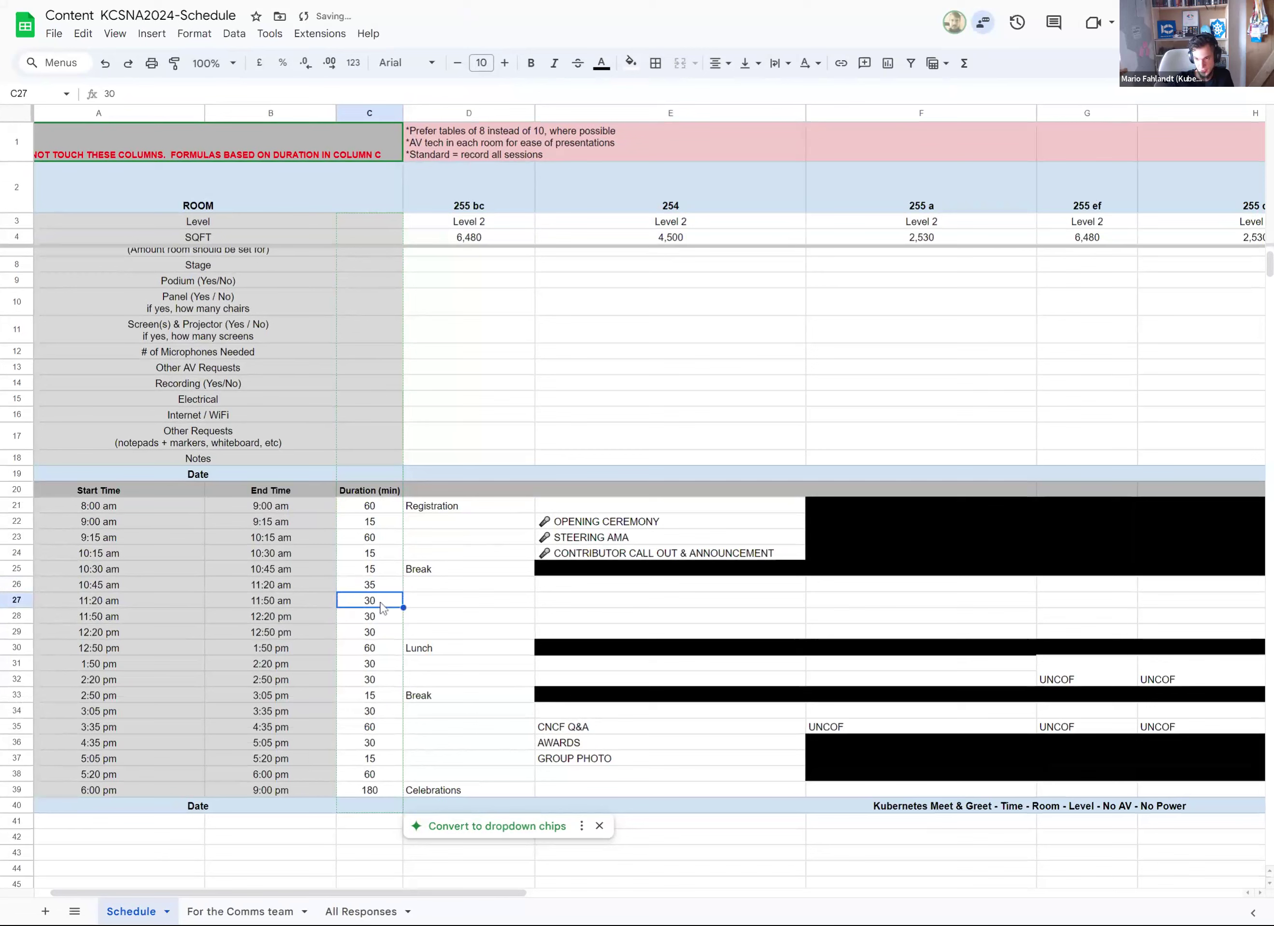
text(35)
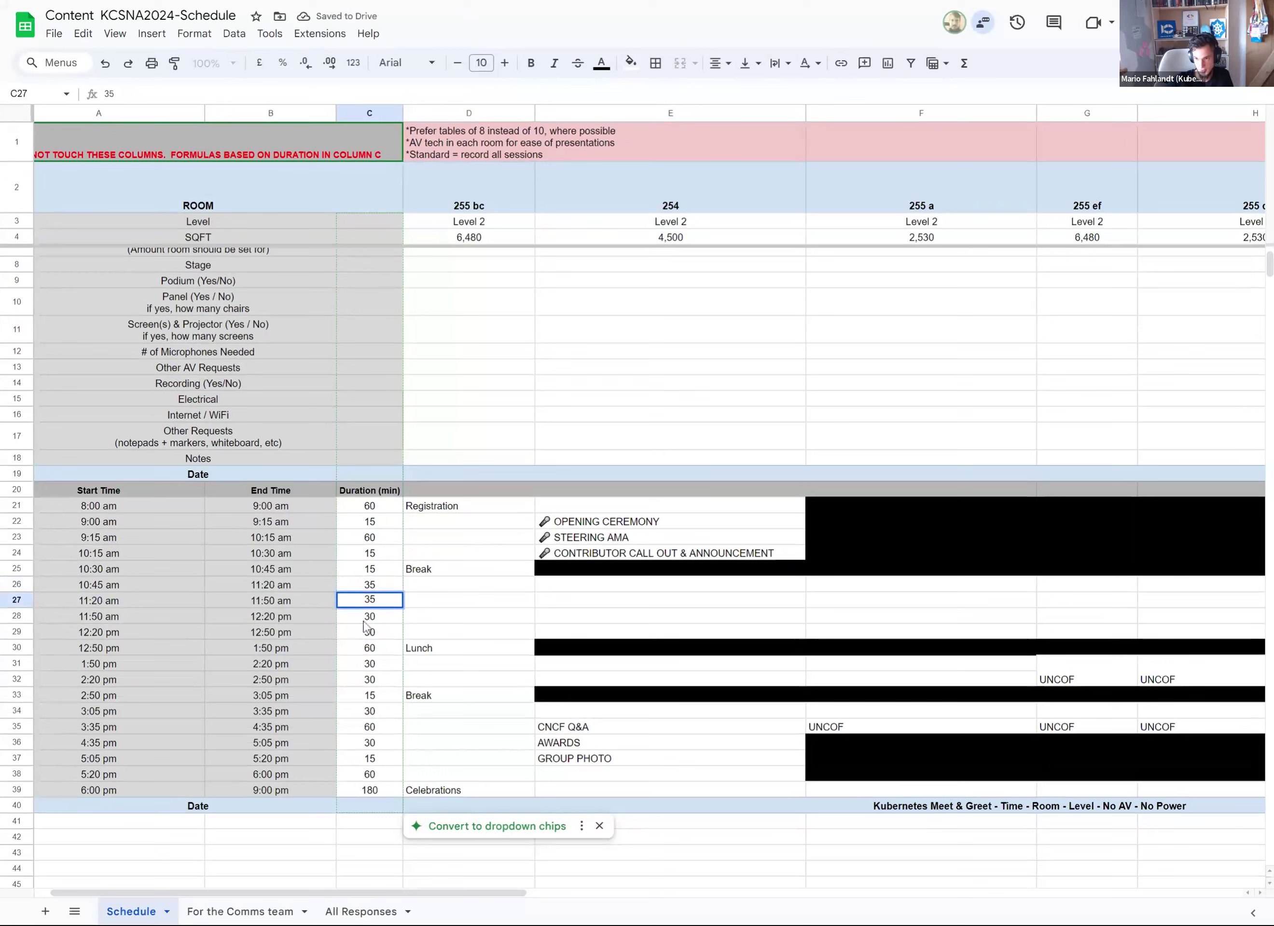
key(Return)
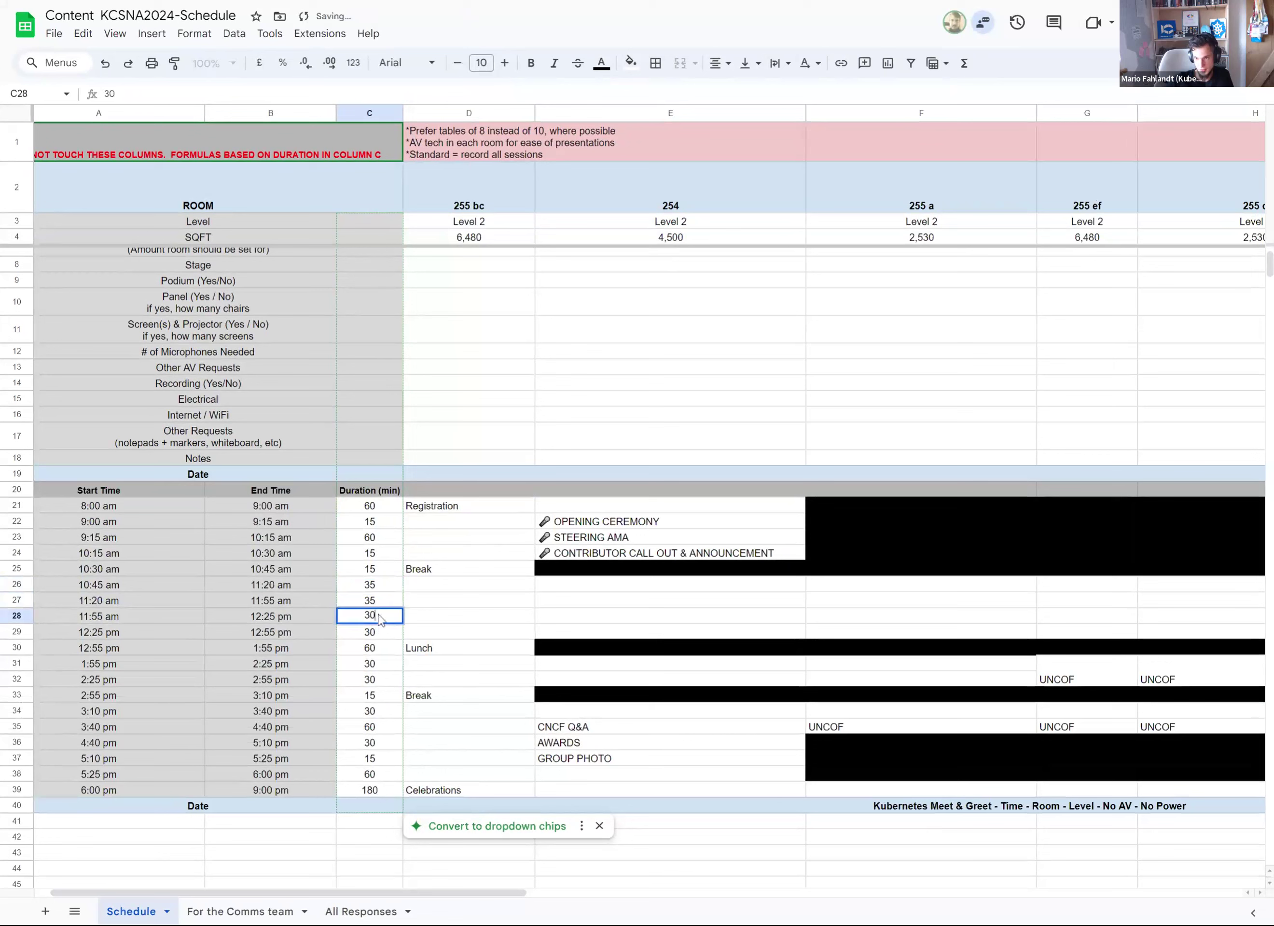
text(35)
key(Return)
text(30)
key(BackSpace)
text(5)
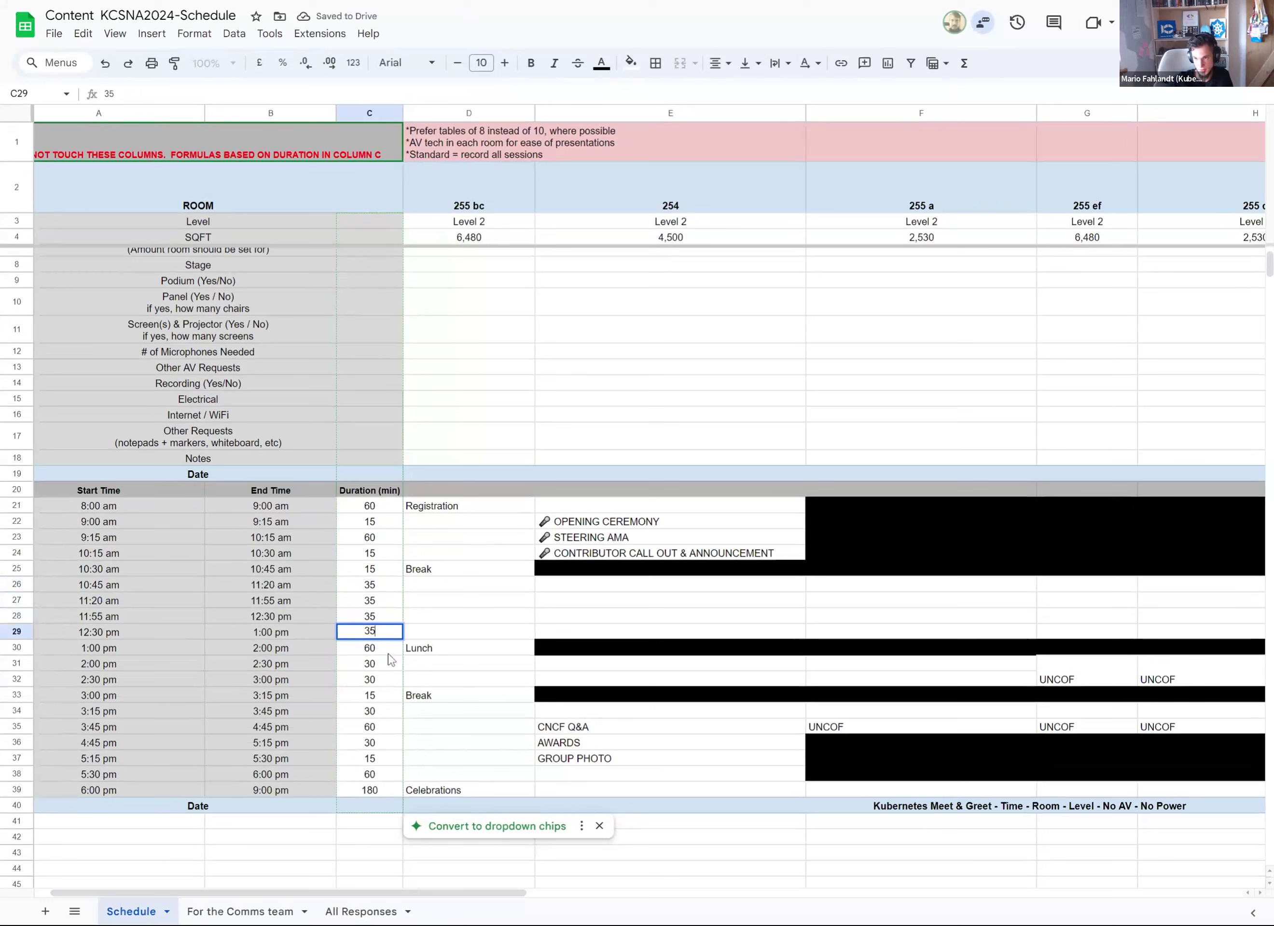
key(Return)
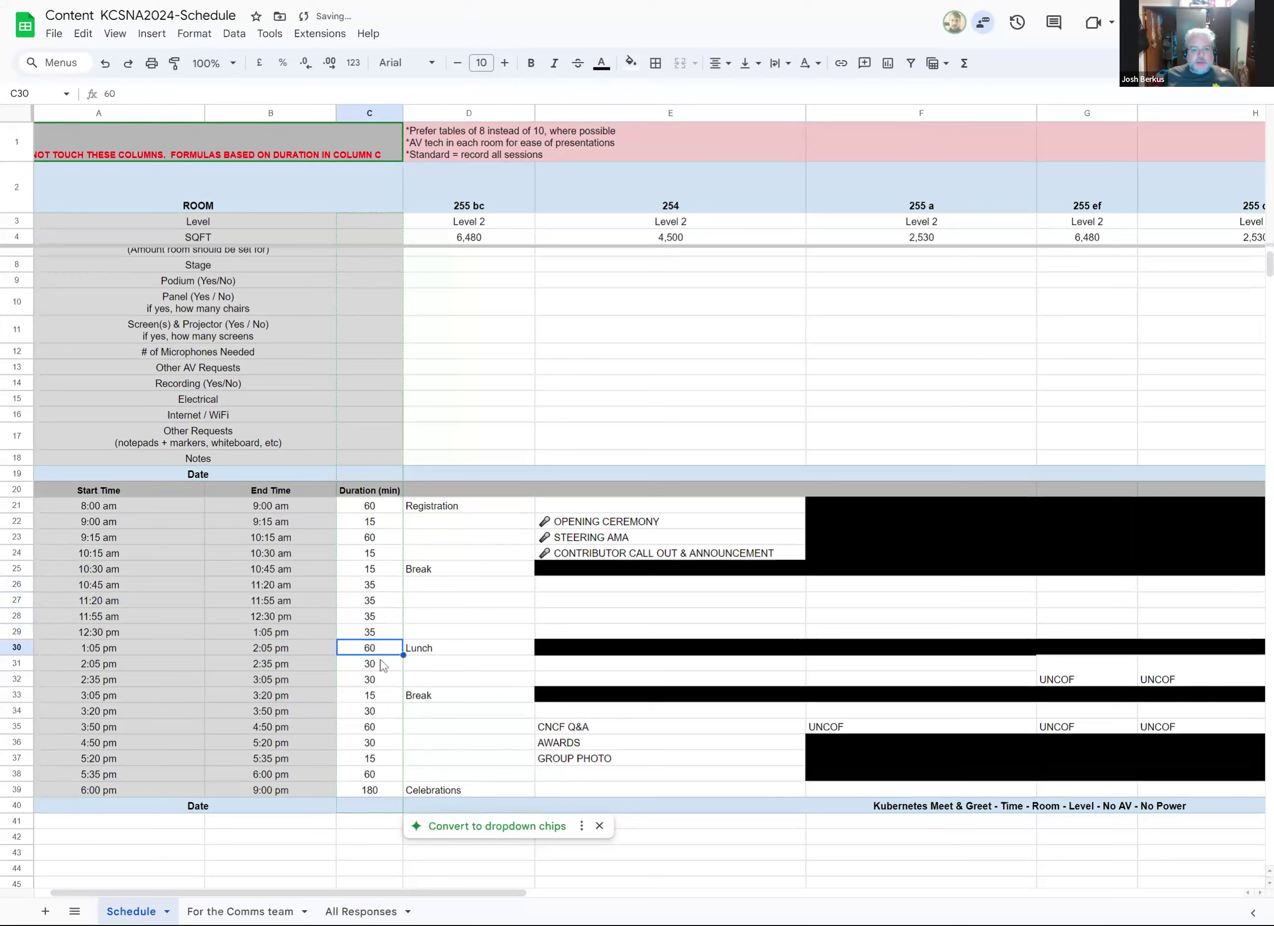
Set the durations of the two session slots between lunch and the afternoon break (C31 and C32) to 35 minutes each.
click(383, 664)
key(Return)
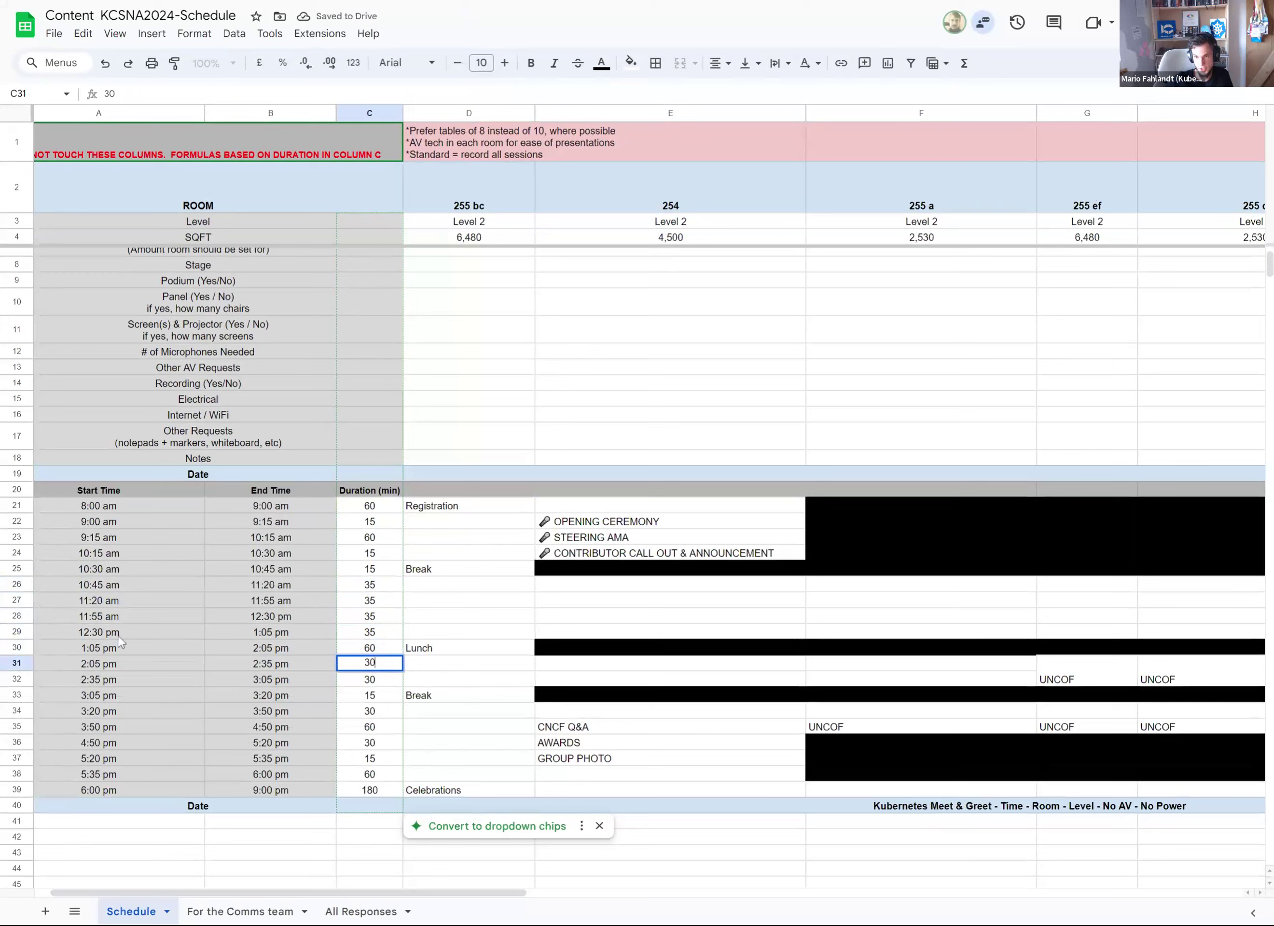
key(BackSpace)
text(5)
key(Return)
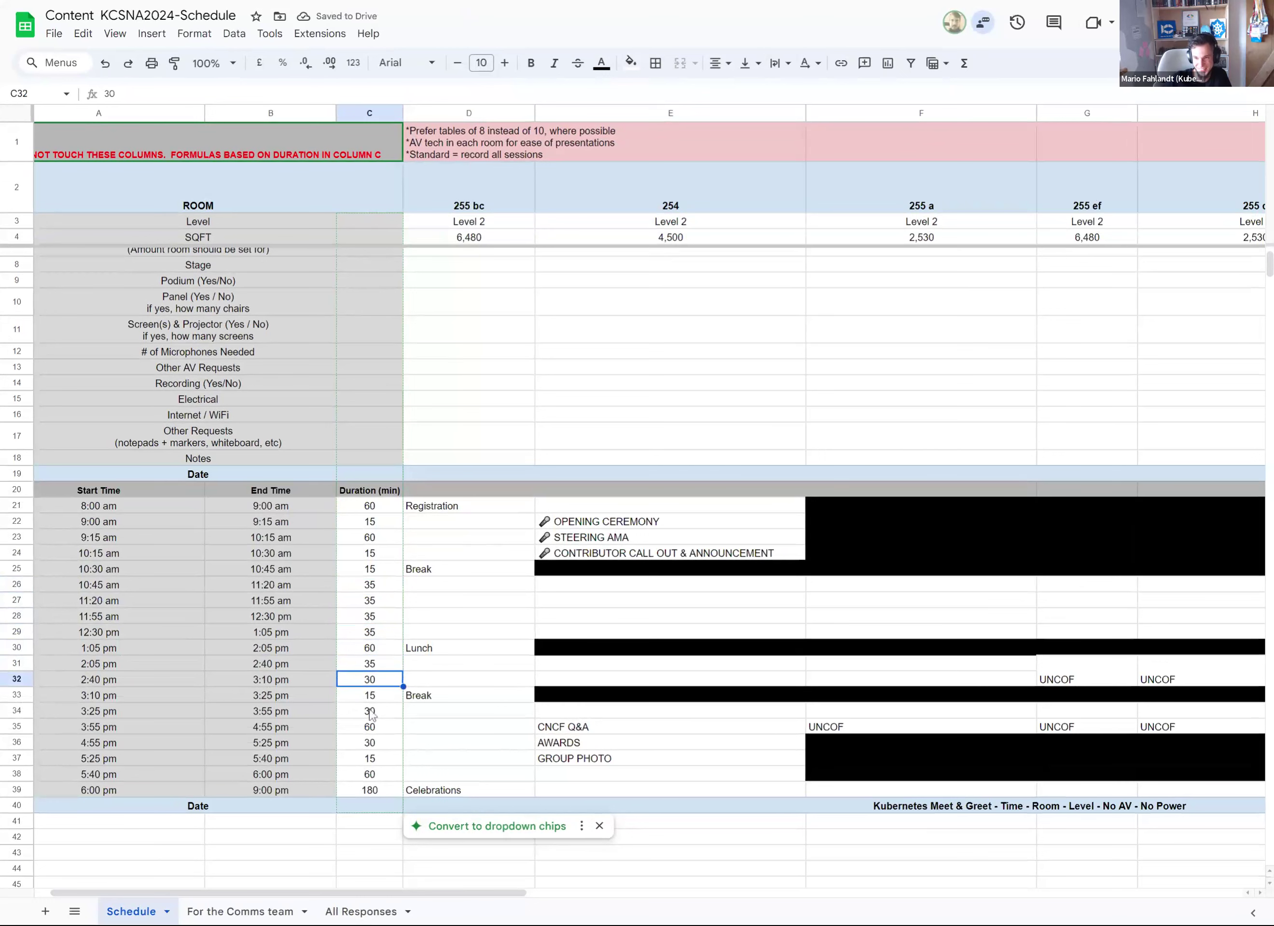
double_click(389, 684)
key(BackSpace)
text(5)
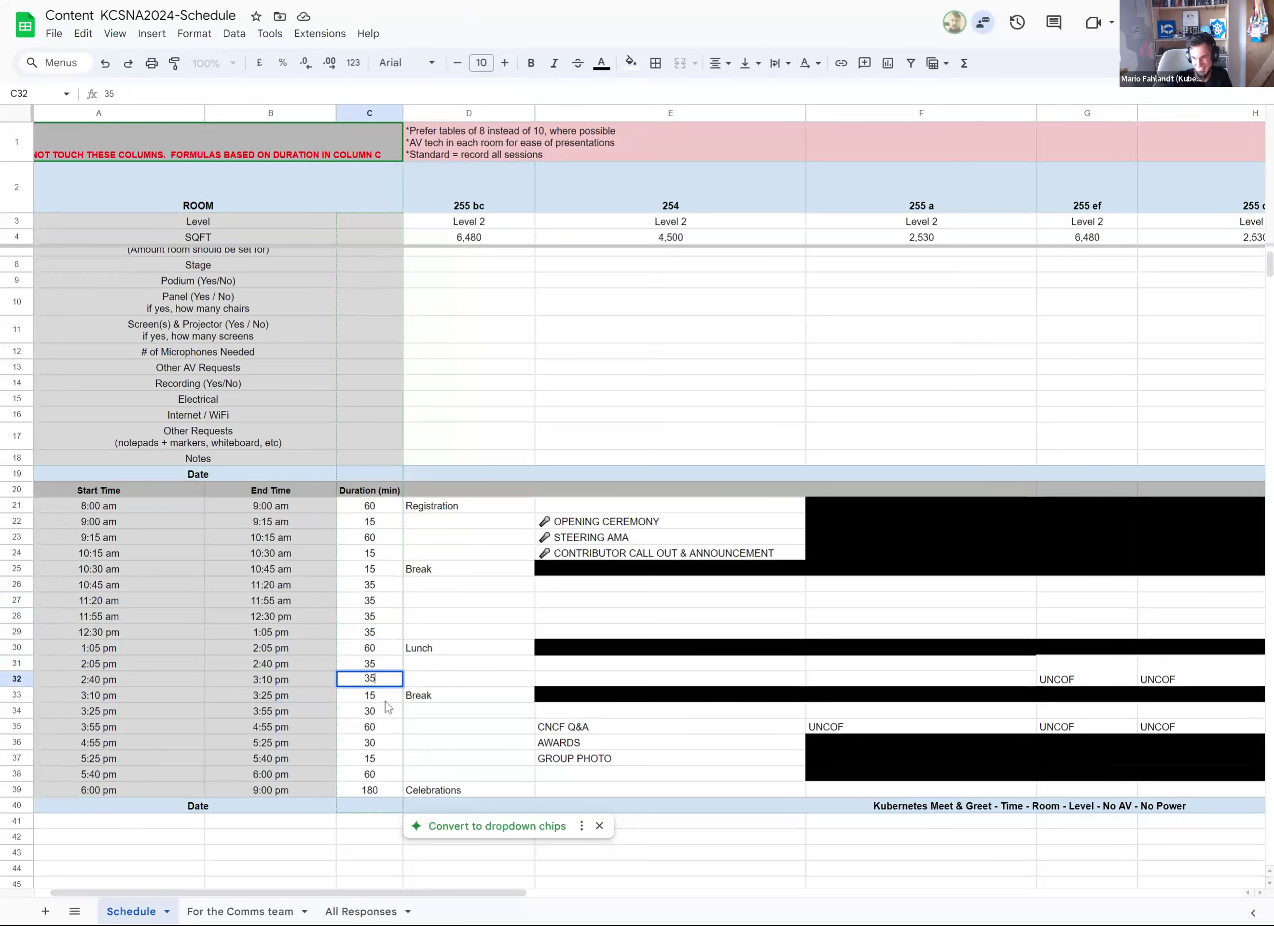
key(Return)
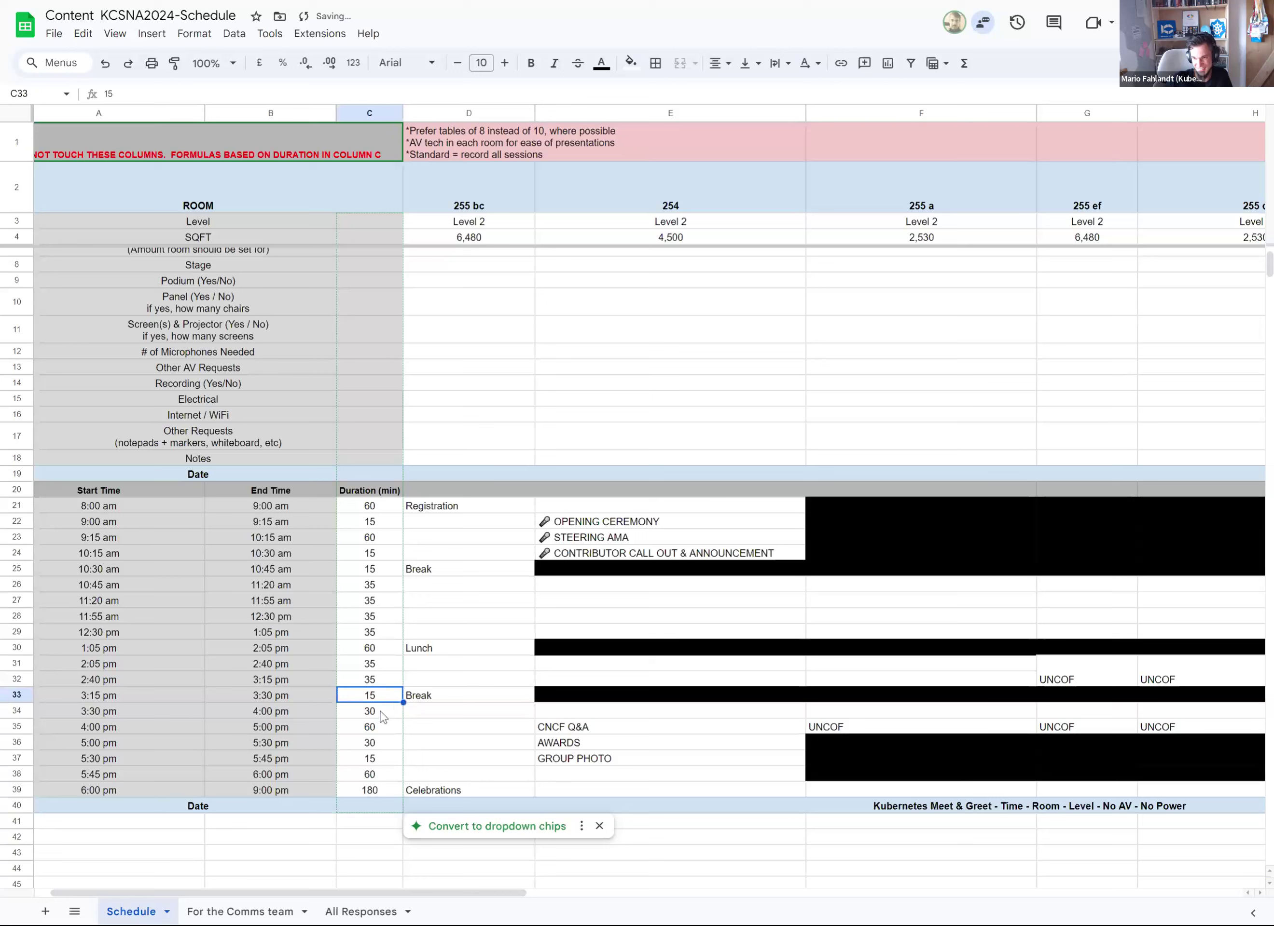
Set the duration of the slot directly after the afternoon break (C34) to 35 minutes.
double_click(380, 713)
key(BackSpace)
text(5)
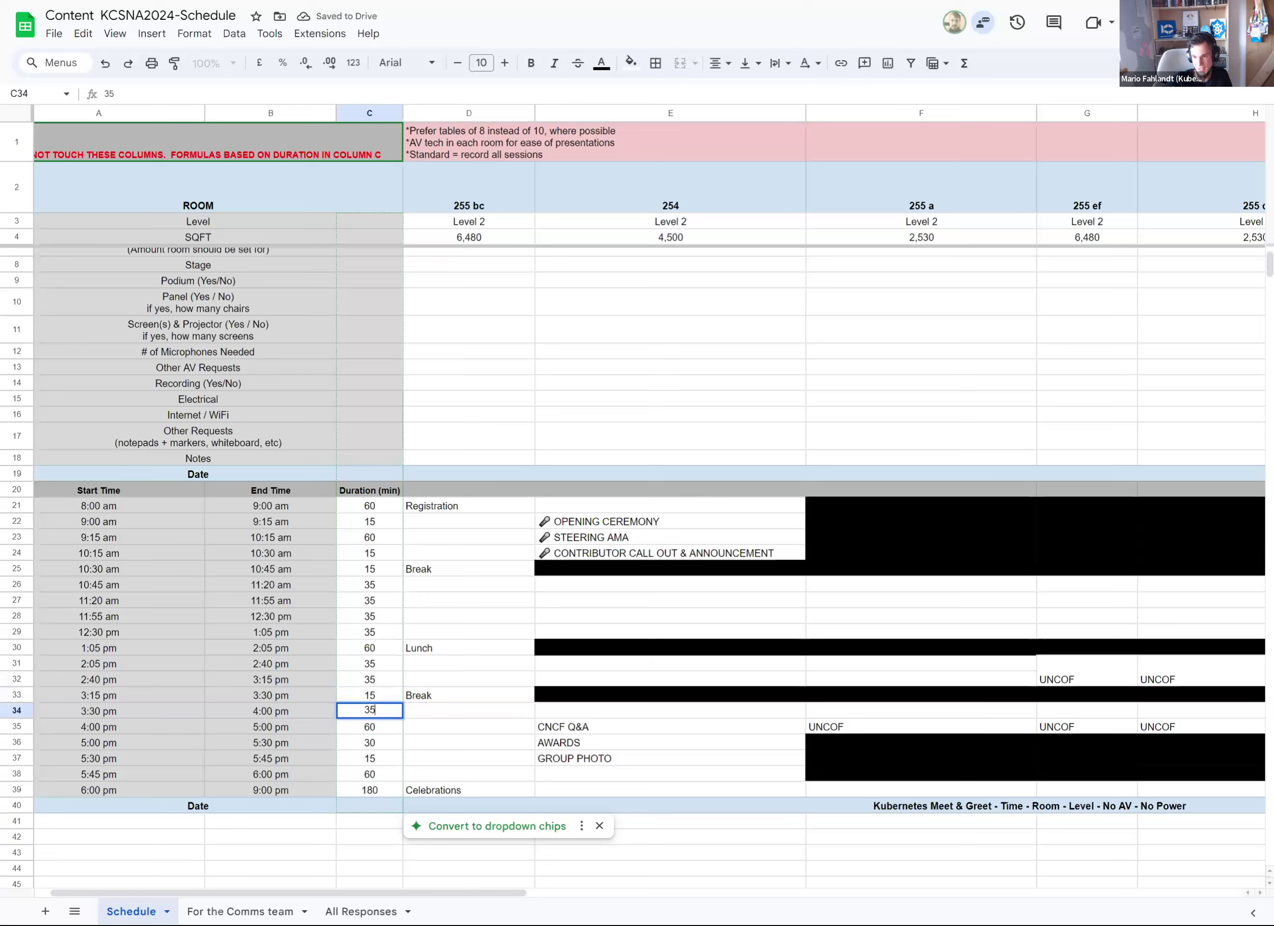
click(387, 732)
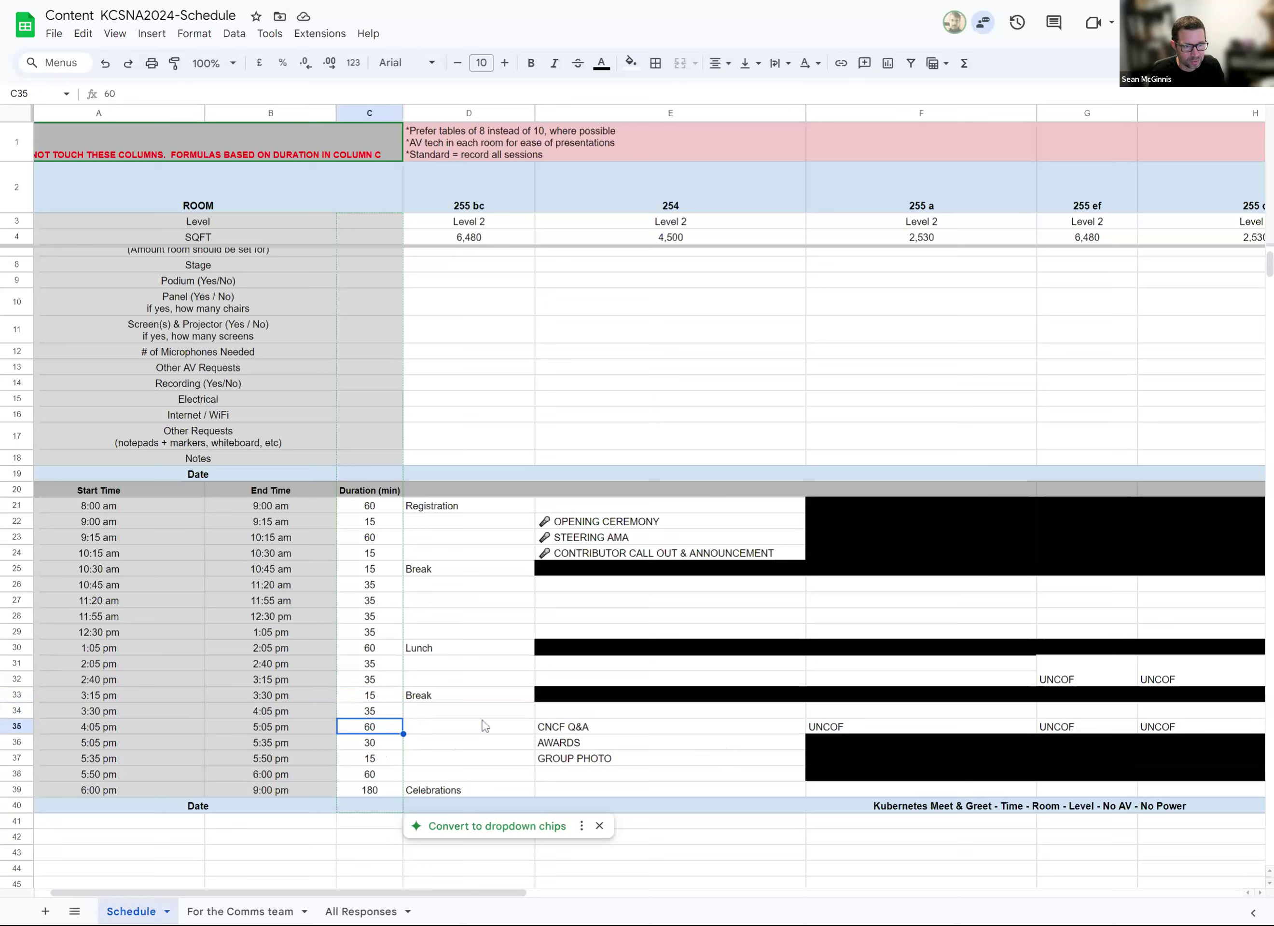
Examine the empty session slots in room 254 and row 34 across all room columns.
click(566, 587)
drag(565, 587, 563, 631)
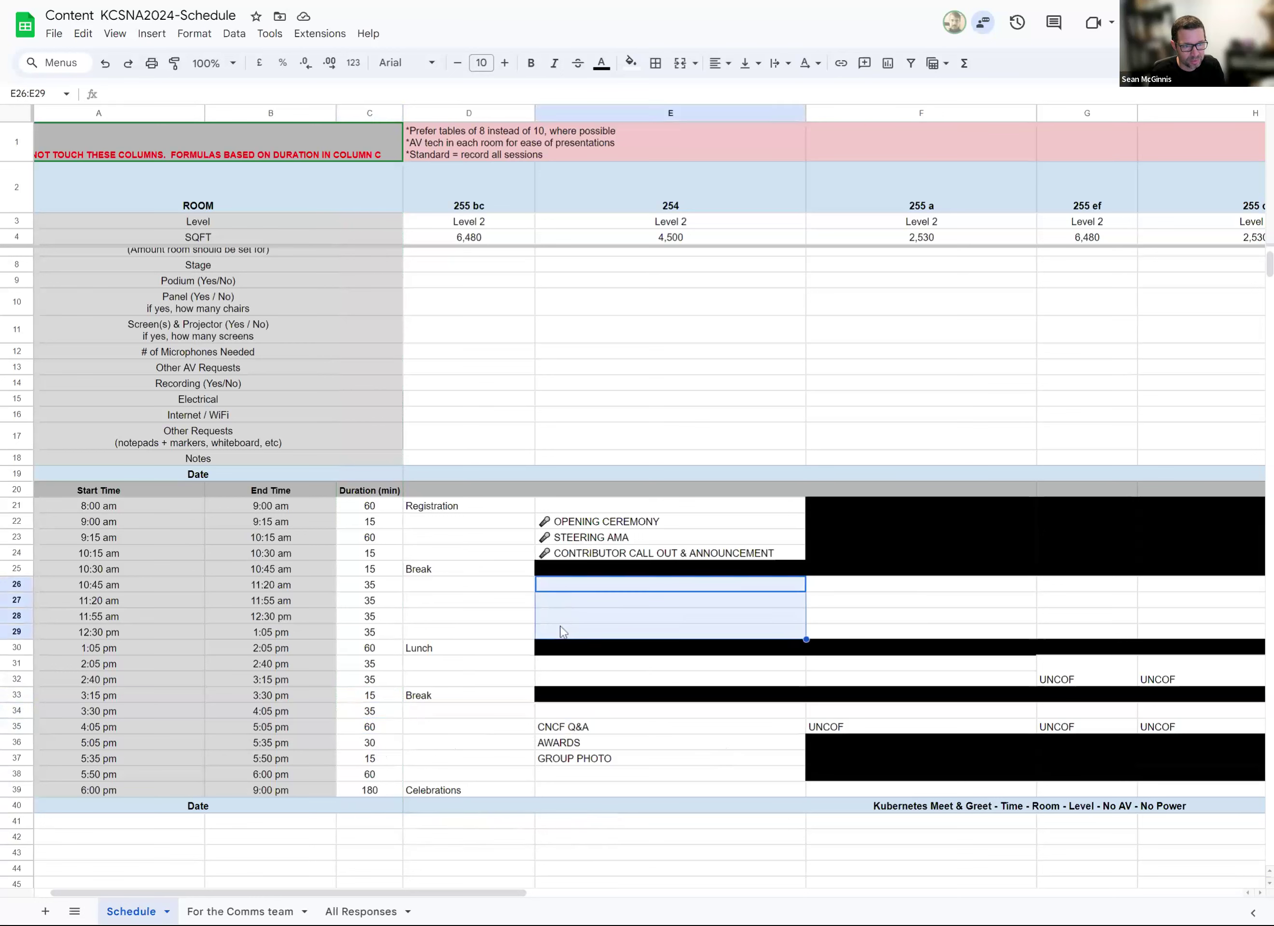
click(558, 713)
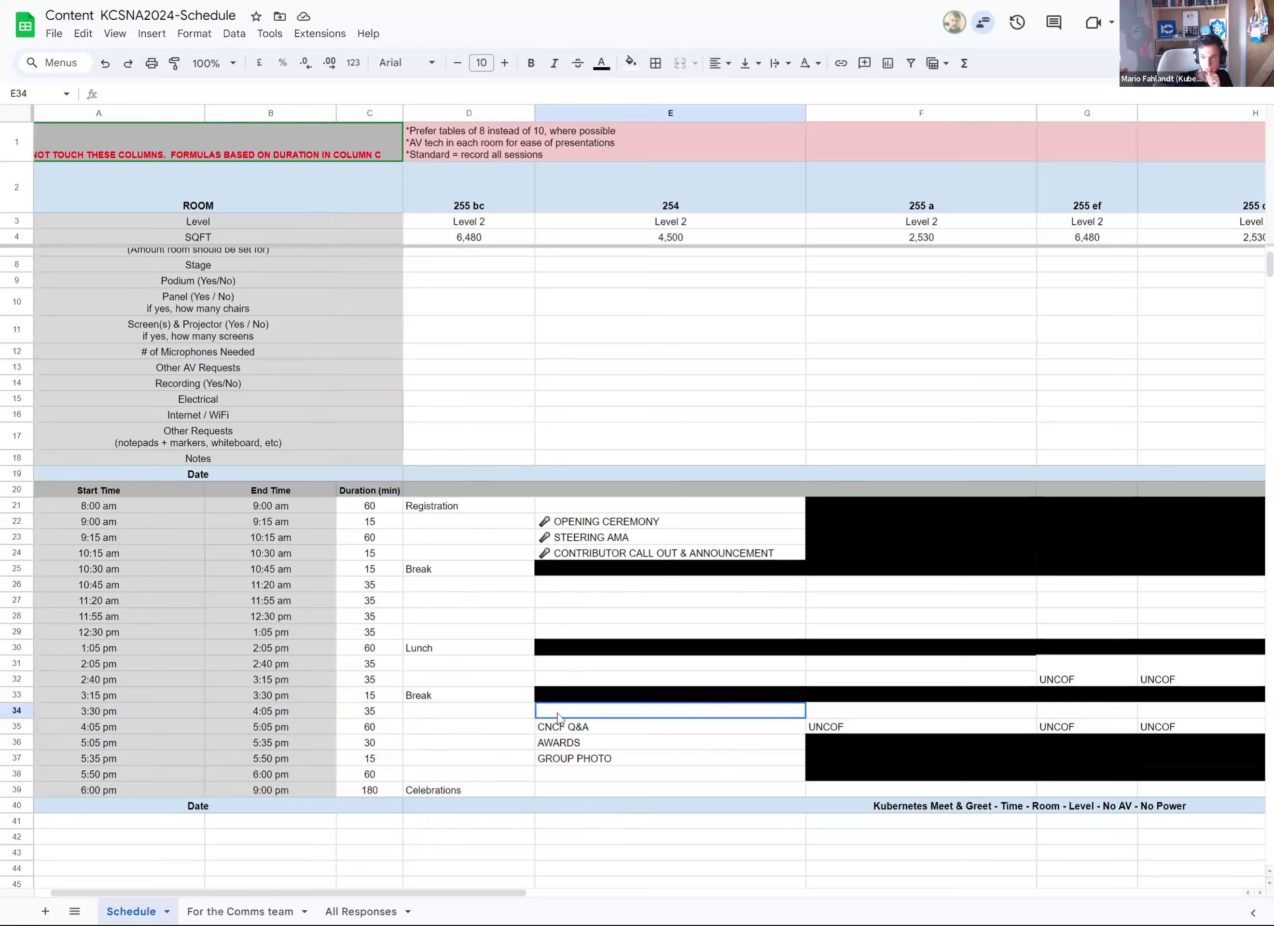
click(171, 714)
click(17, 710)
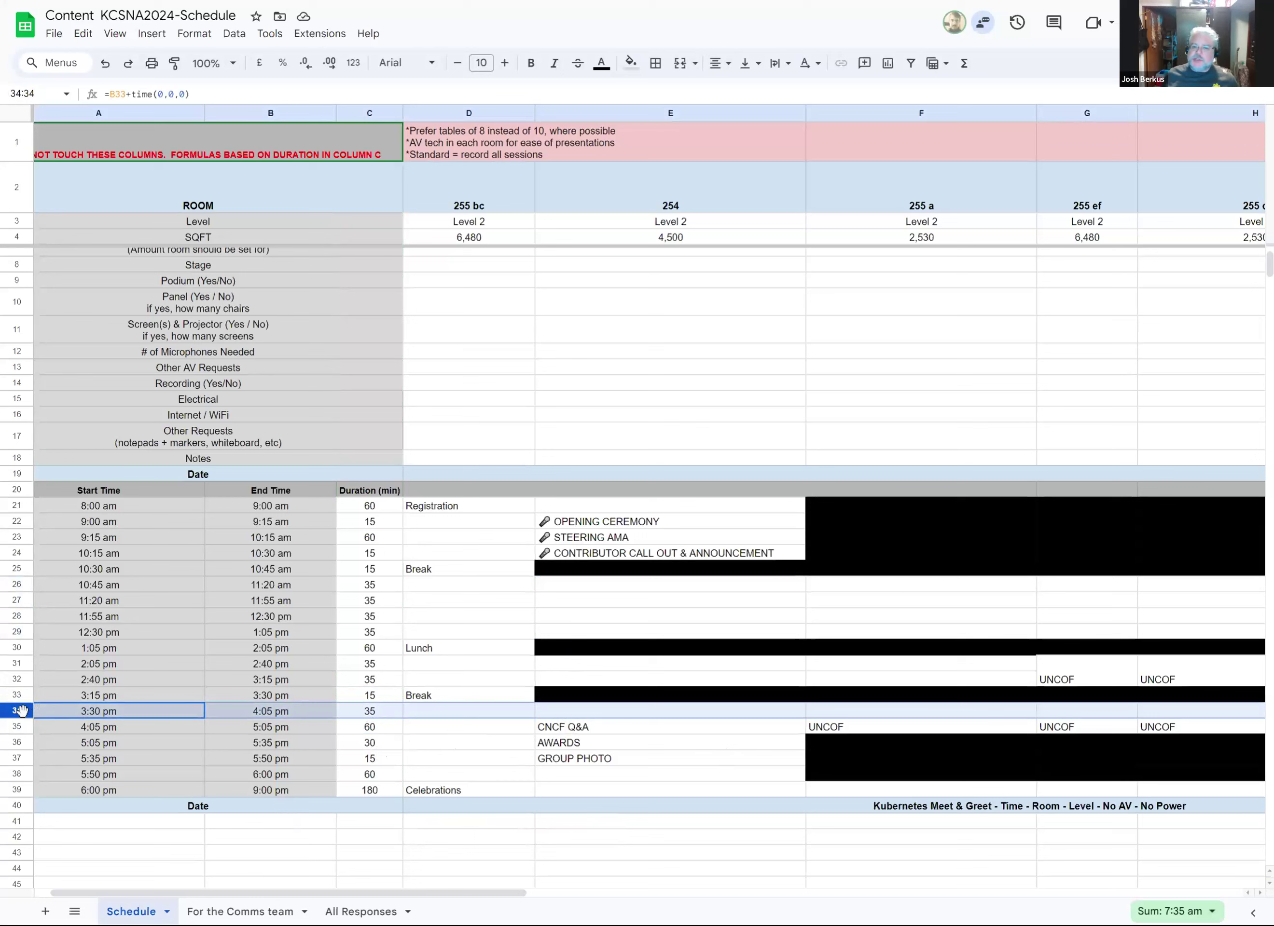
mouse_move(303, 897)
mouse_down()
mouse_move(465, 897)
mouse_move(301, 897)
mouse_up()
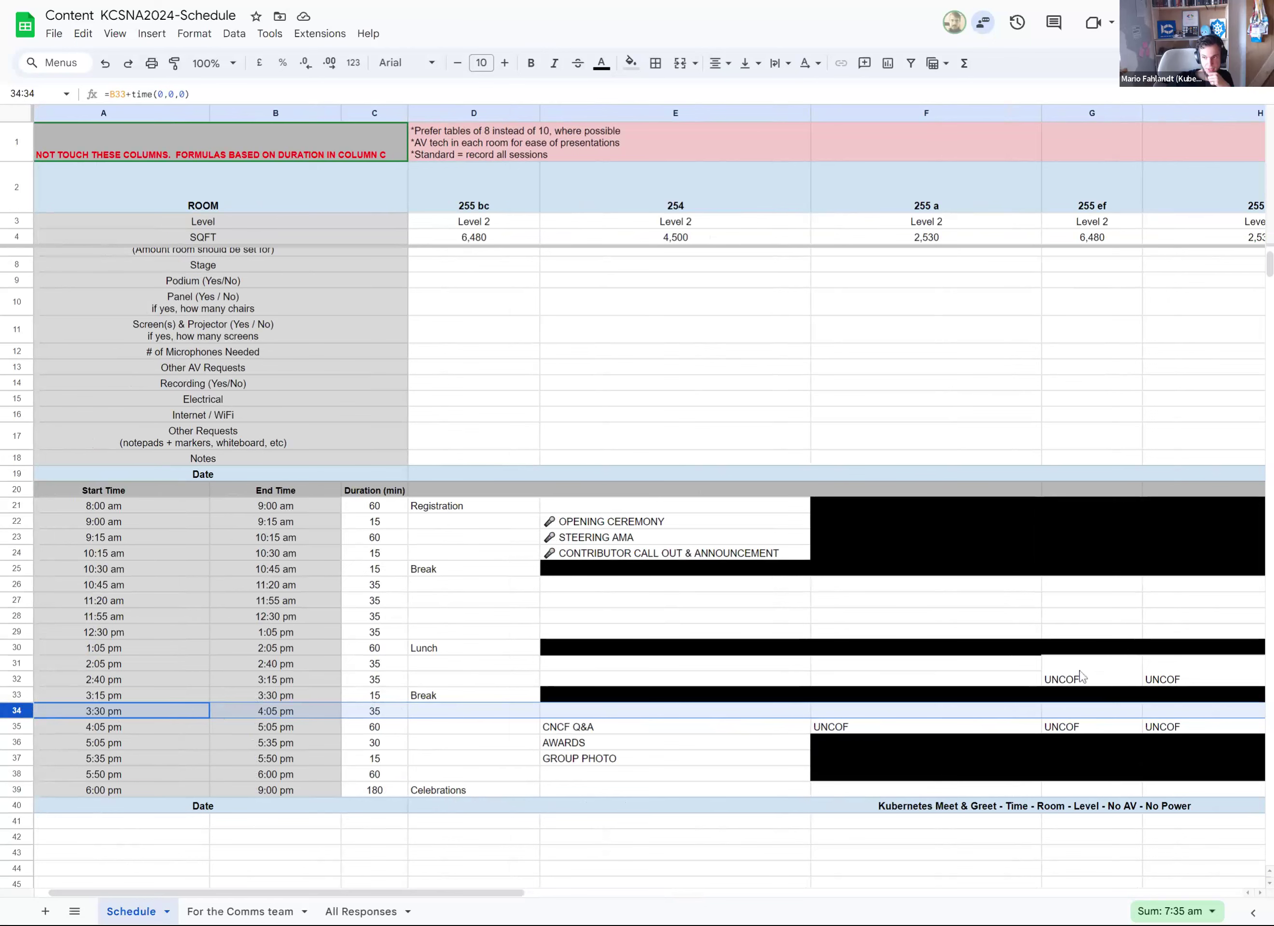
drag(429, 895, 535, 892)
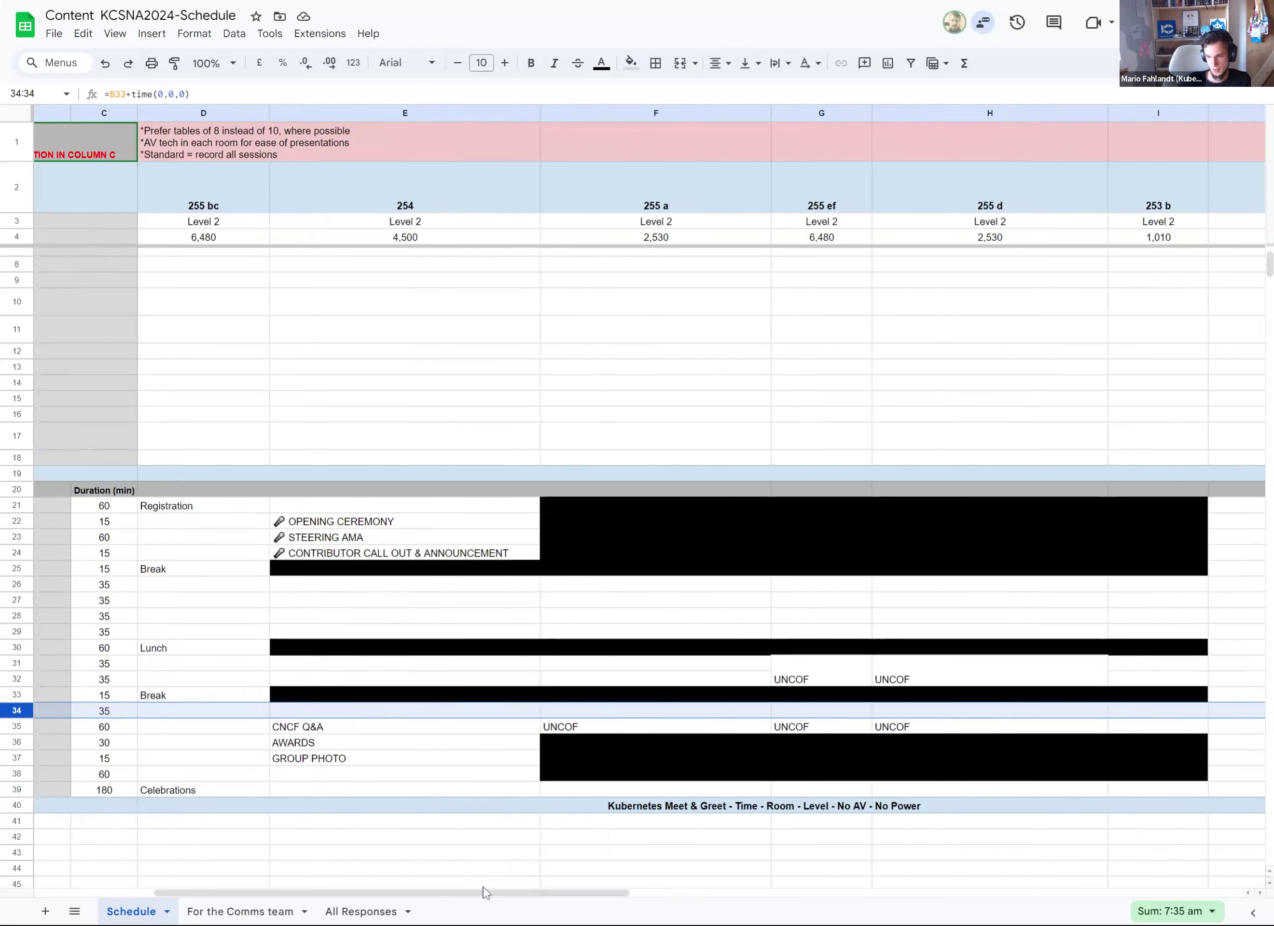
drag(486, 892, 245, 879)
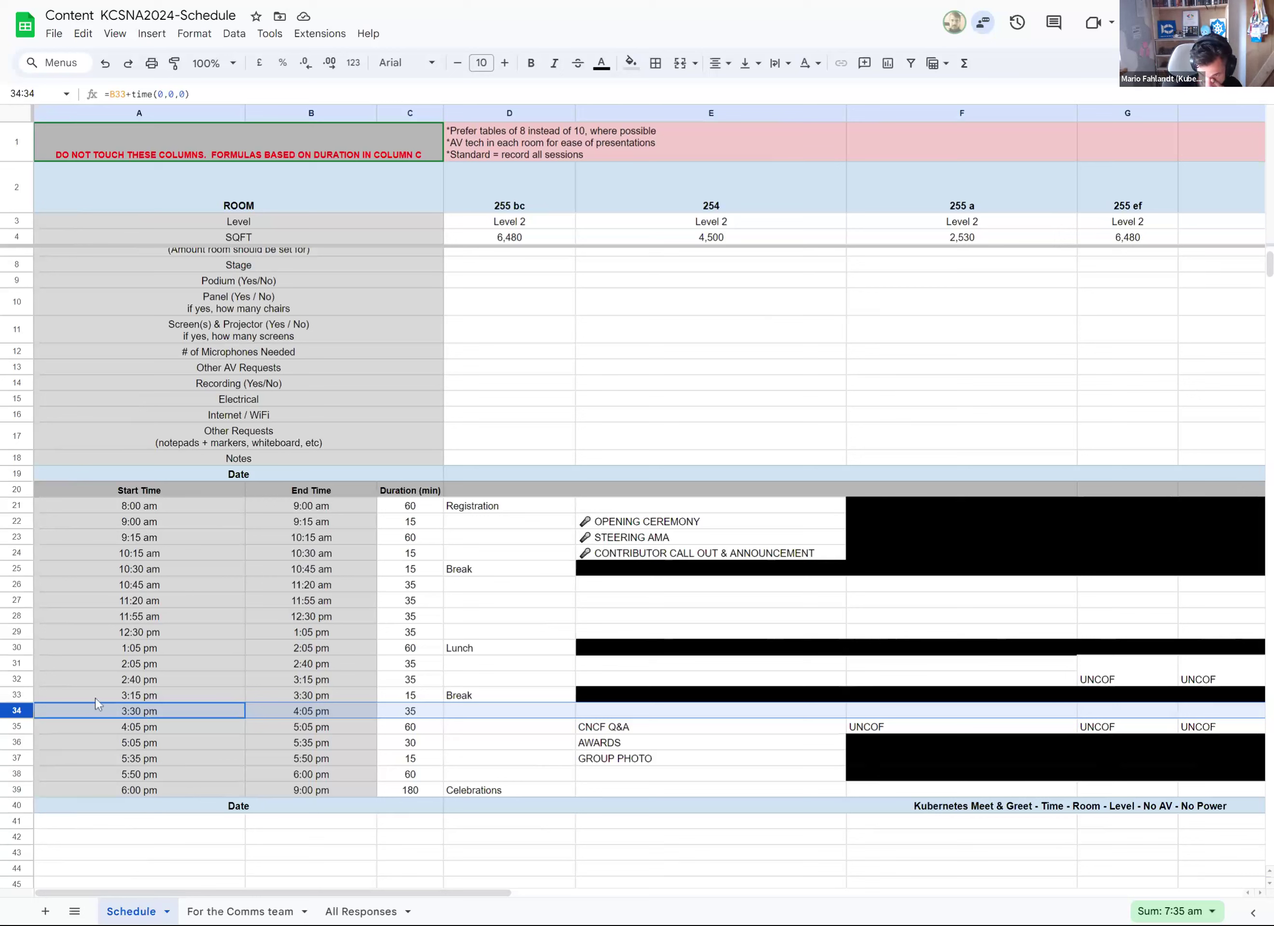
Try to delete row 34, the empty slot after the afternoon break, and undo the deletion.
right_click(17, 711)
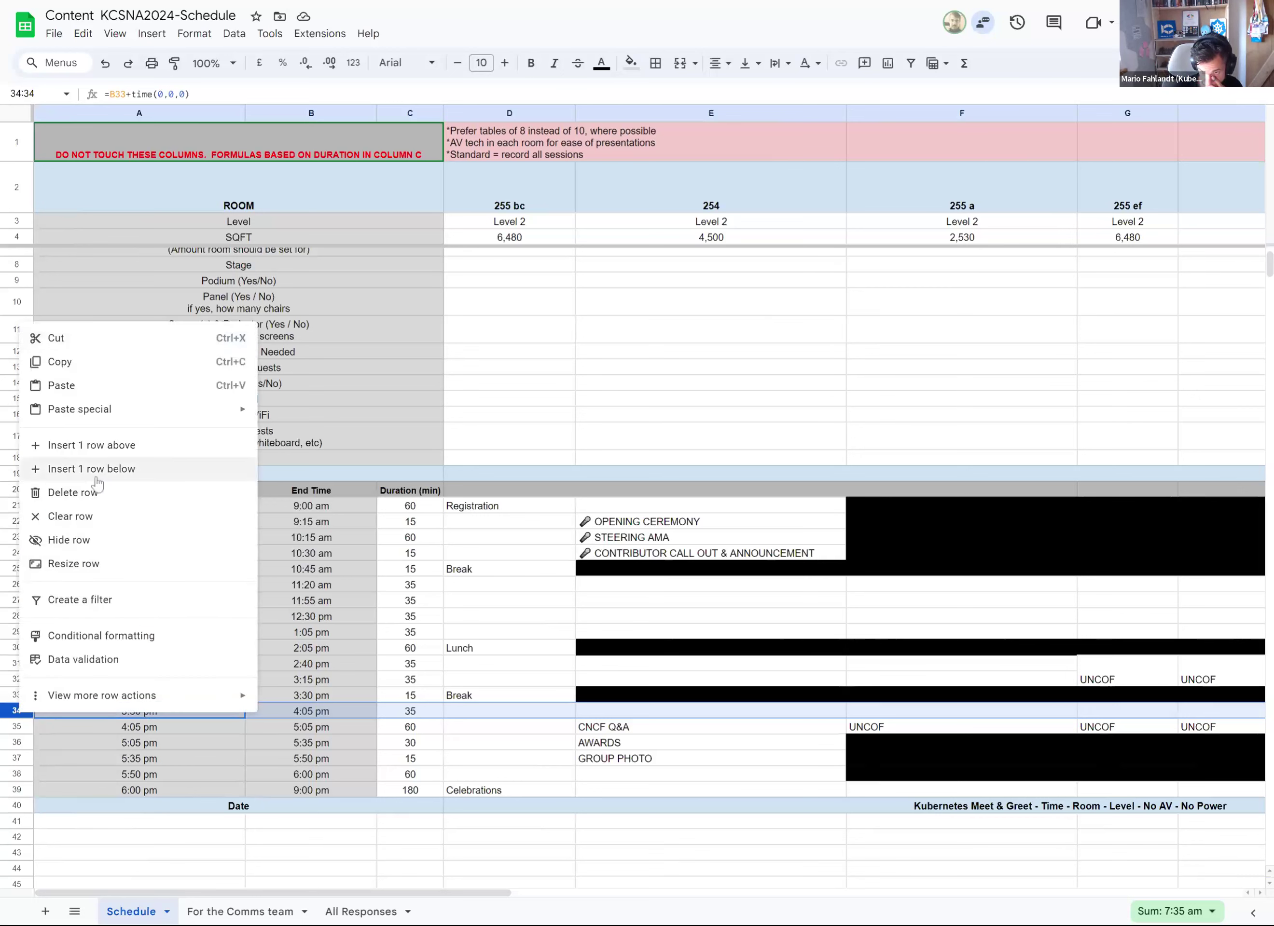
click(101, 494)
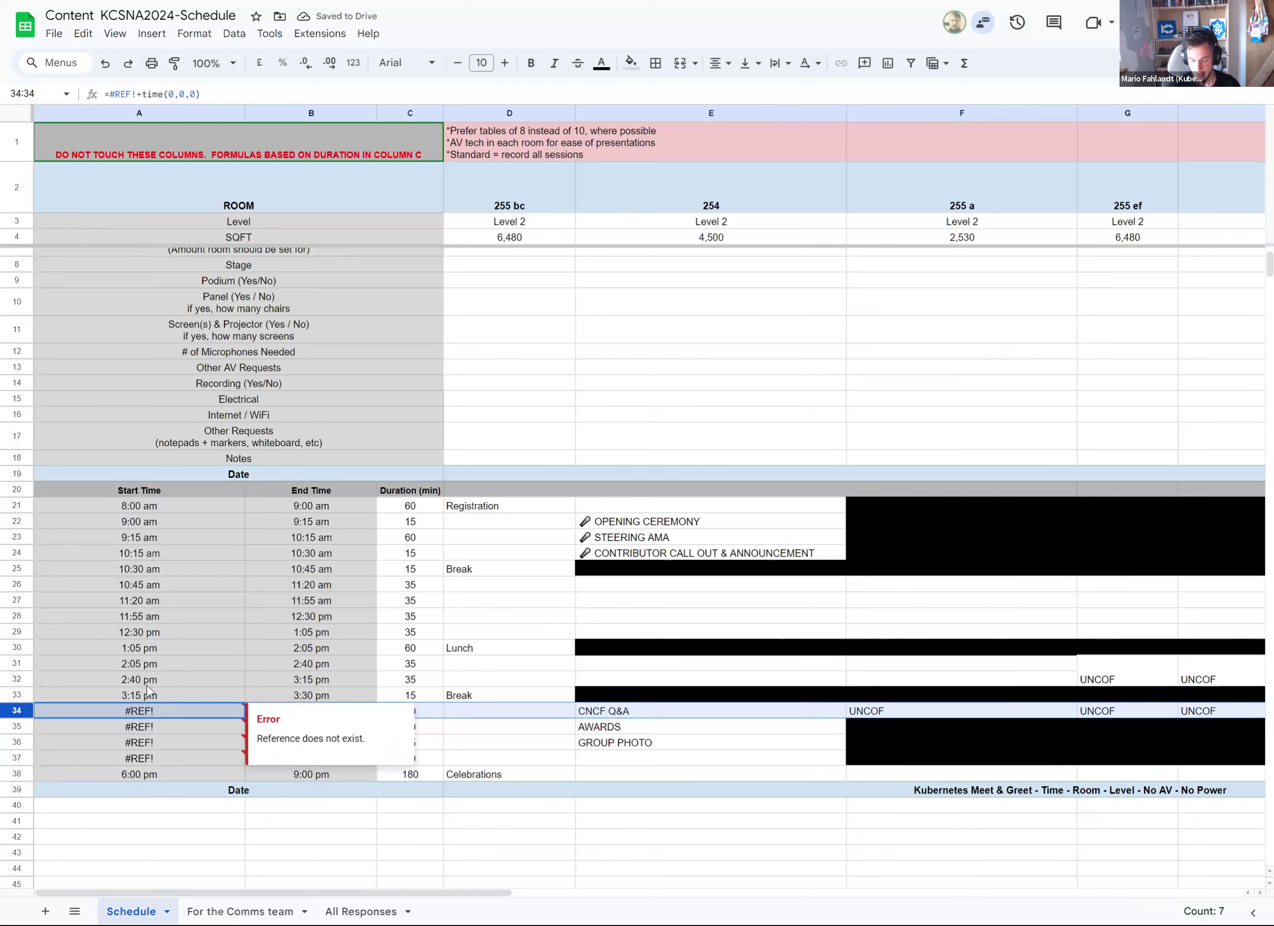
key(ctrl+z)
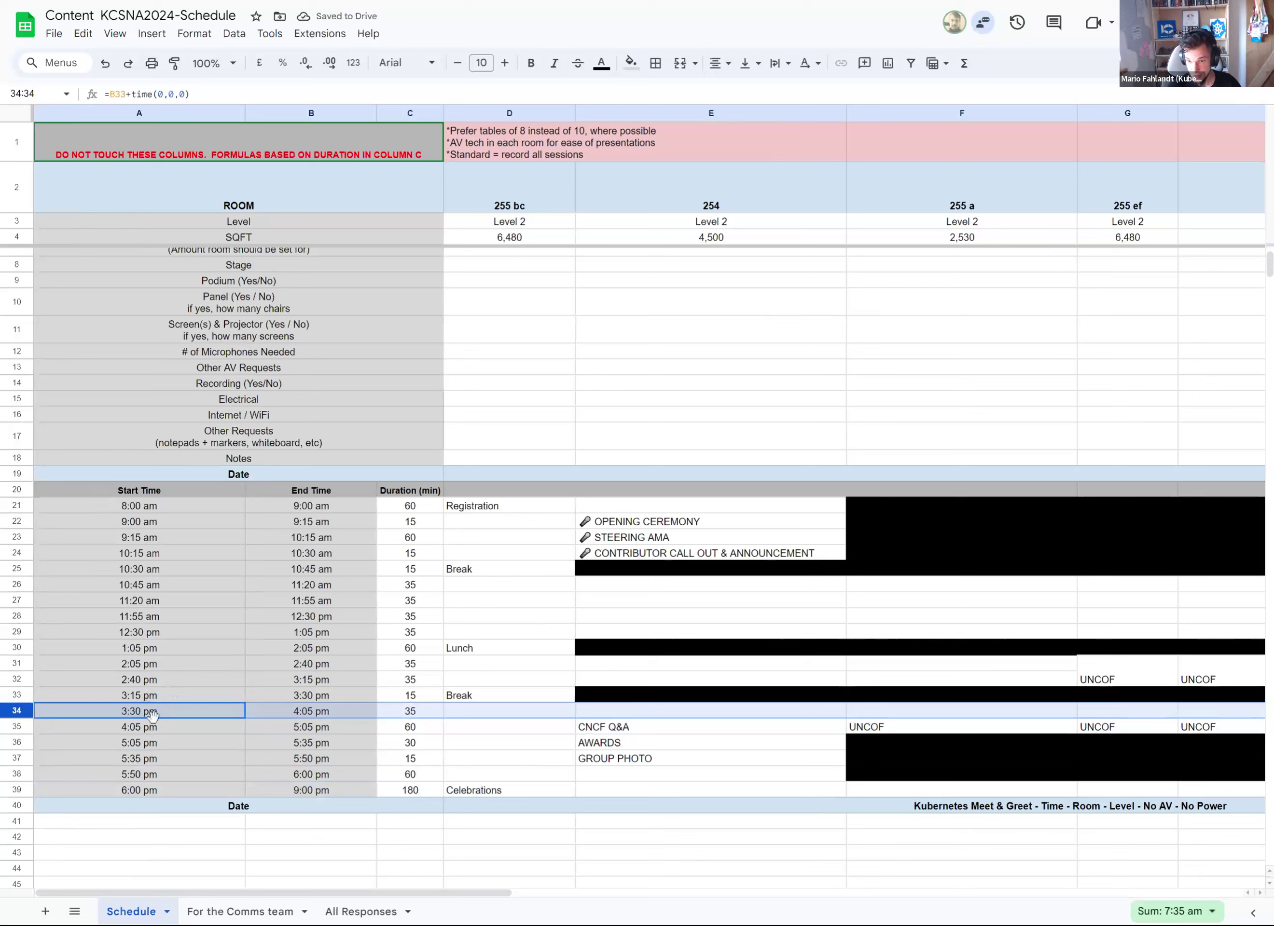
click(132, 730)
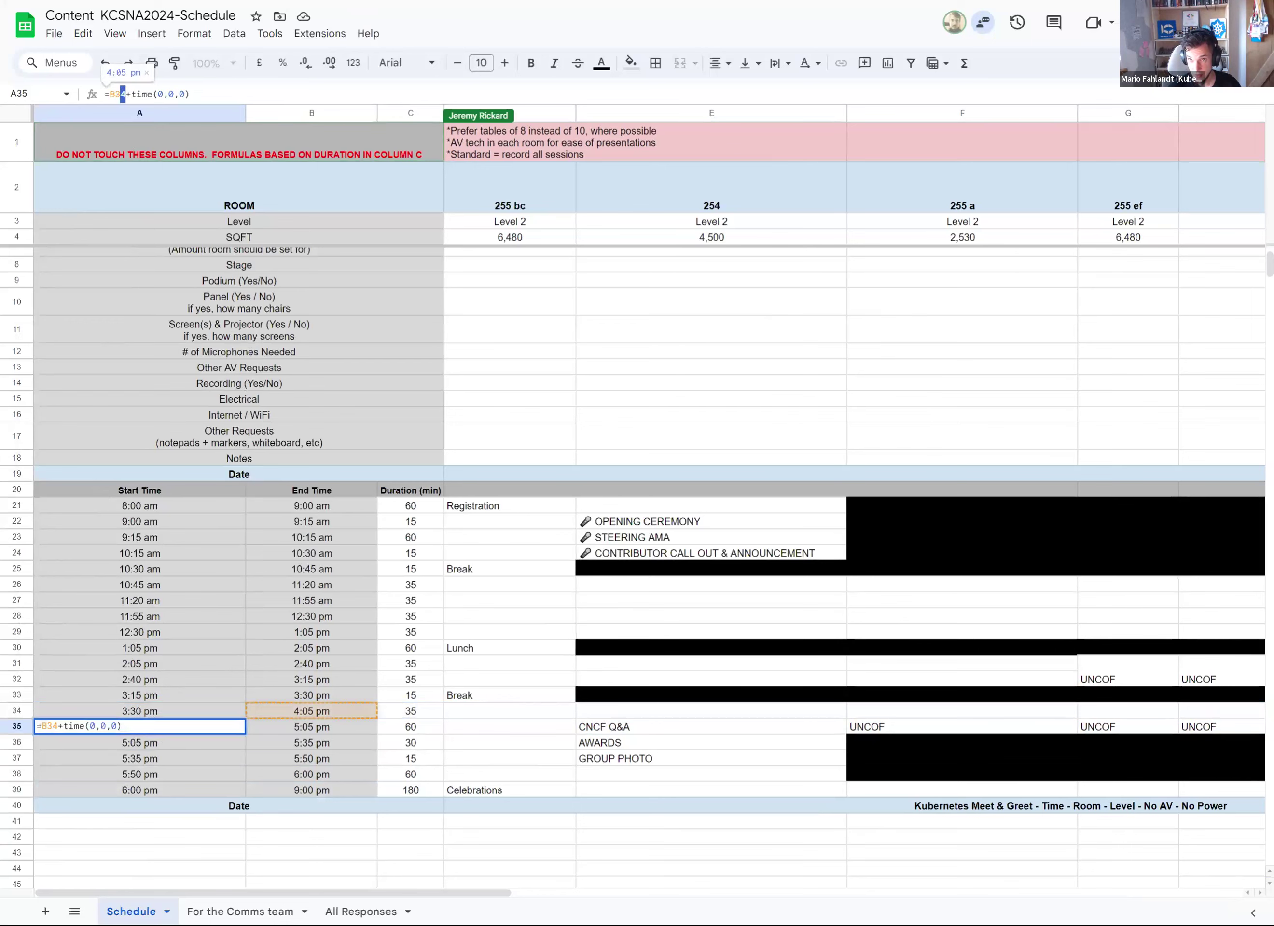
key(BackSpace)
text(3)
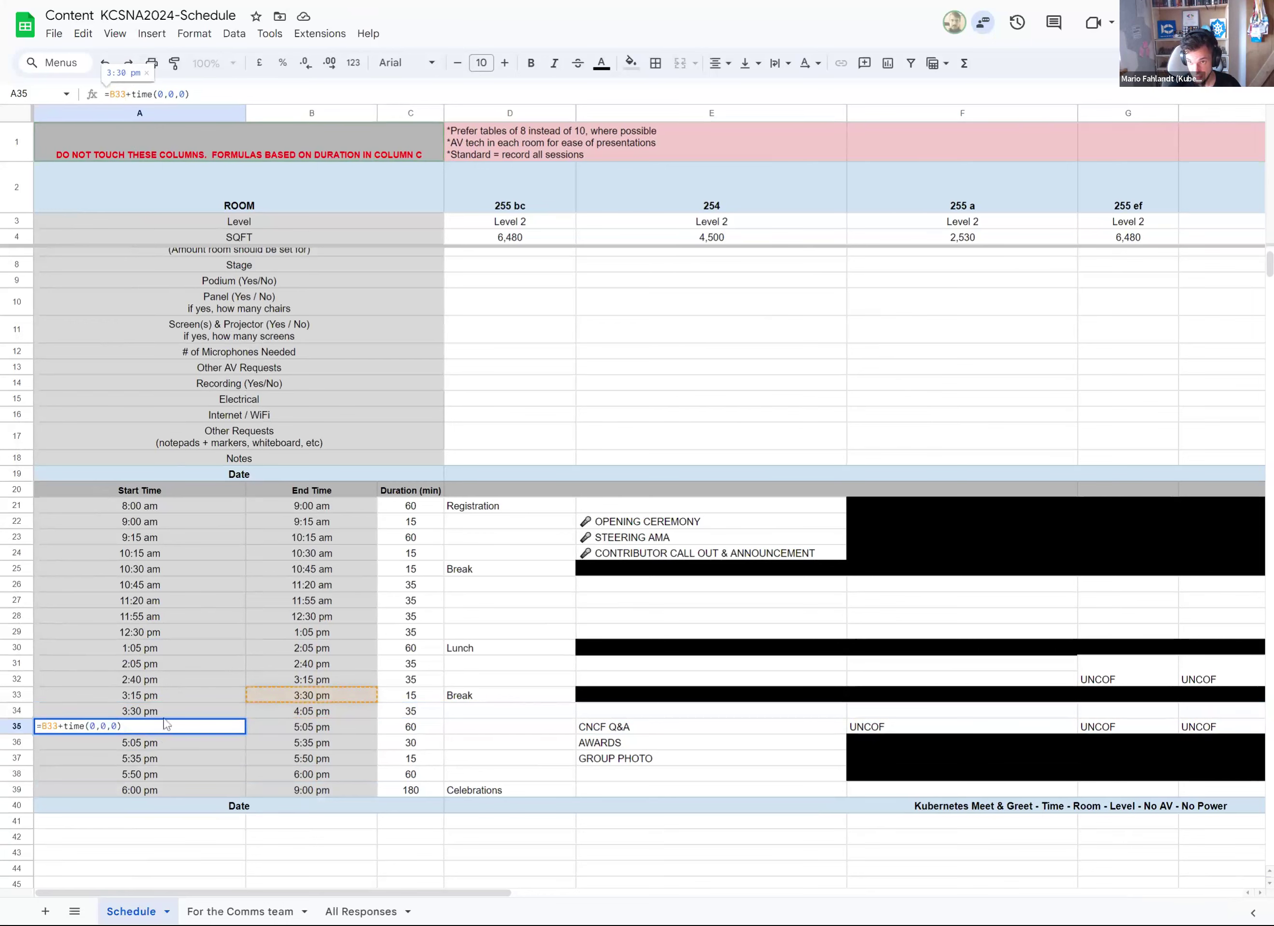
key(Escape)
click(122, 715)
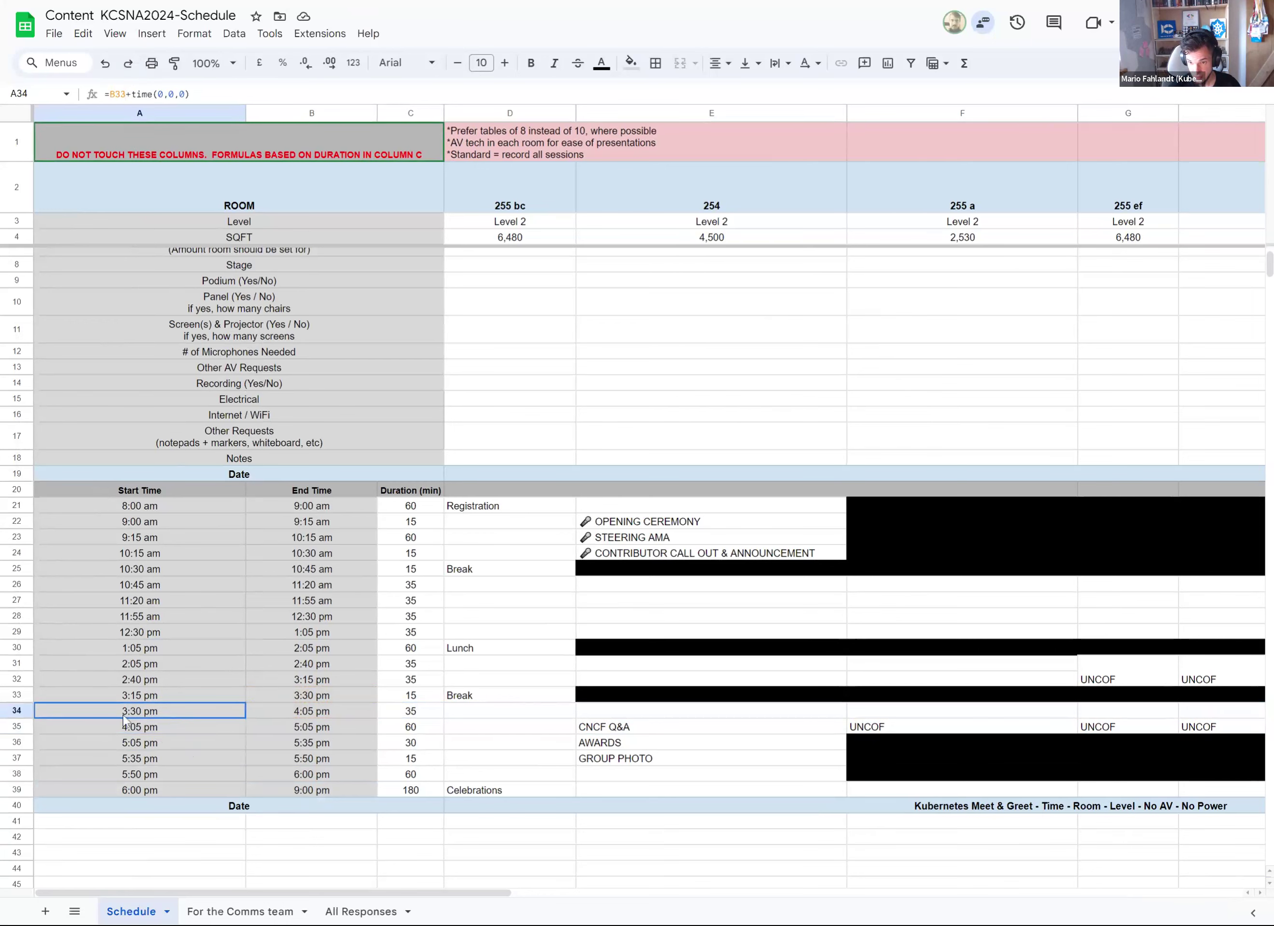
Delete row 34, the empty session slot between the afternoon break and the CNCF Q&A.
click(15, 711)
right_click(14, 711)
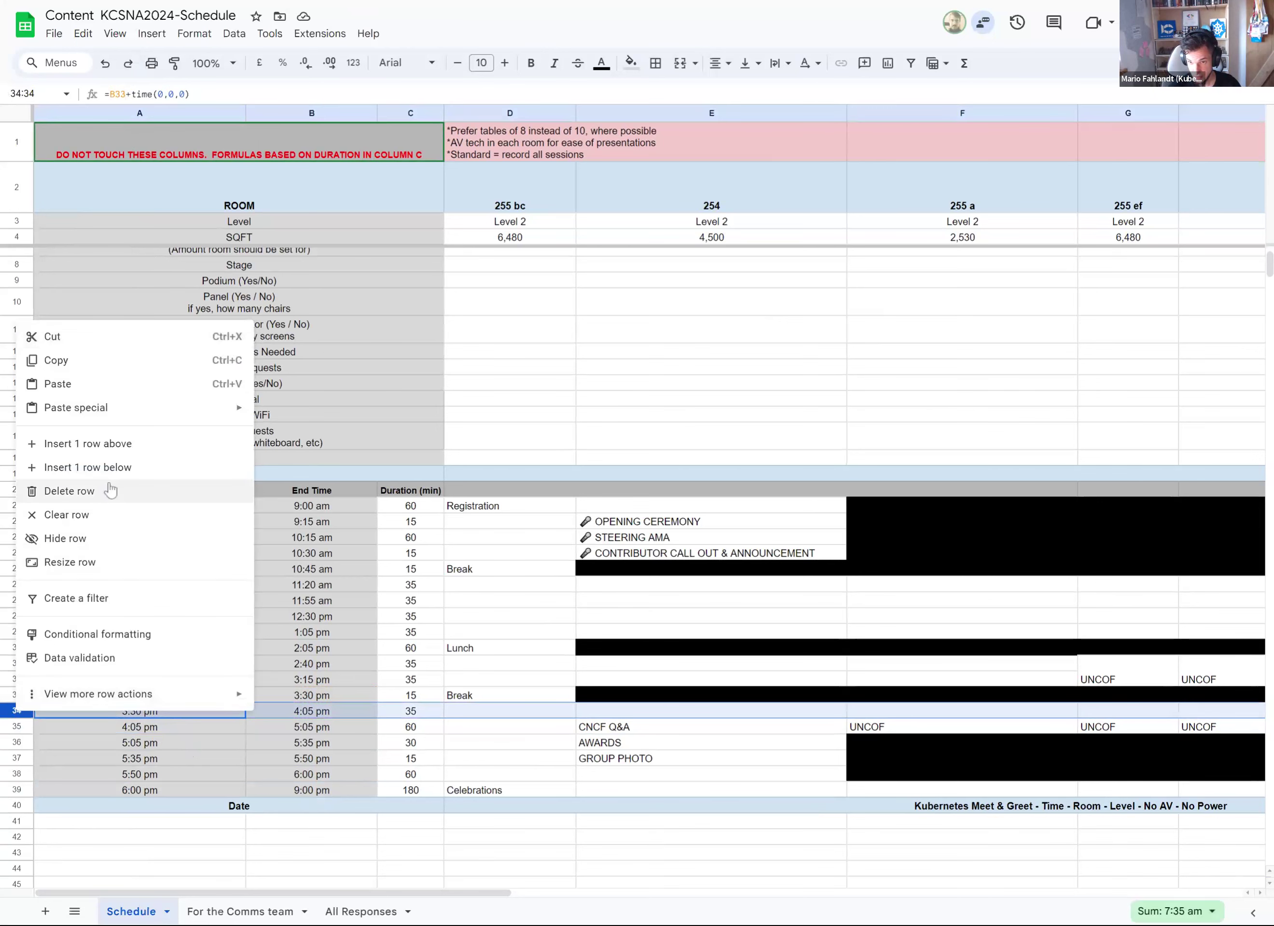
click(110, 489)
Fill the start-time formula from A33 down through A37 to repair the broken references.
click(167, 697)
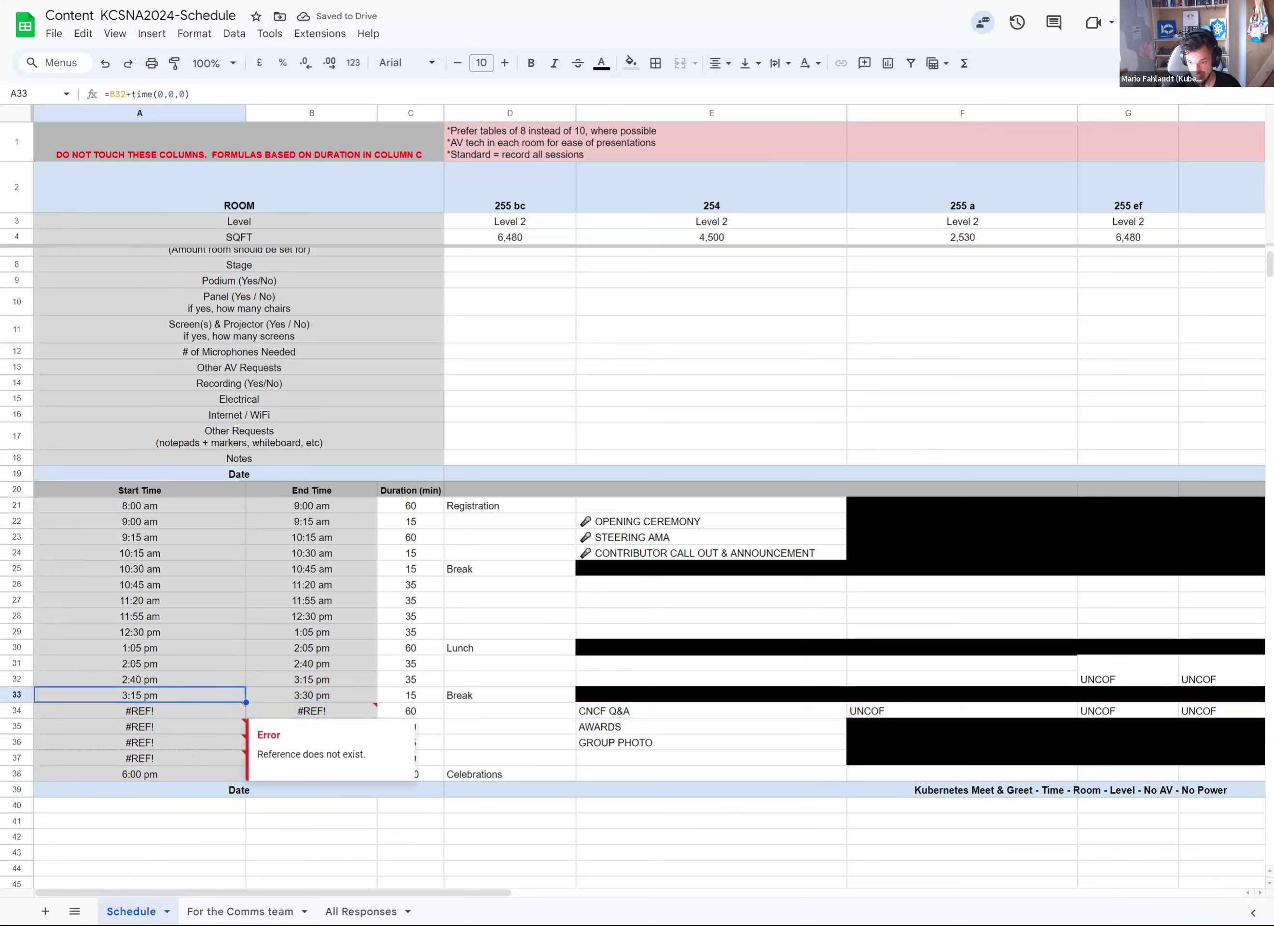
drag(245, 702, 240, 760)
click(214, 721)
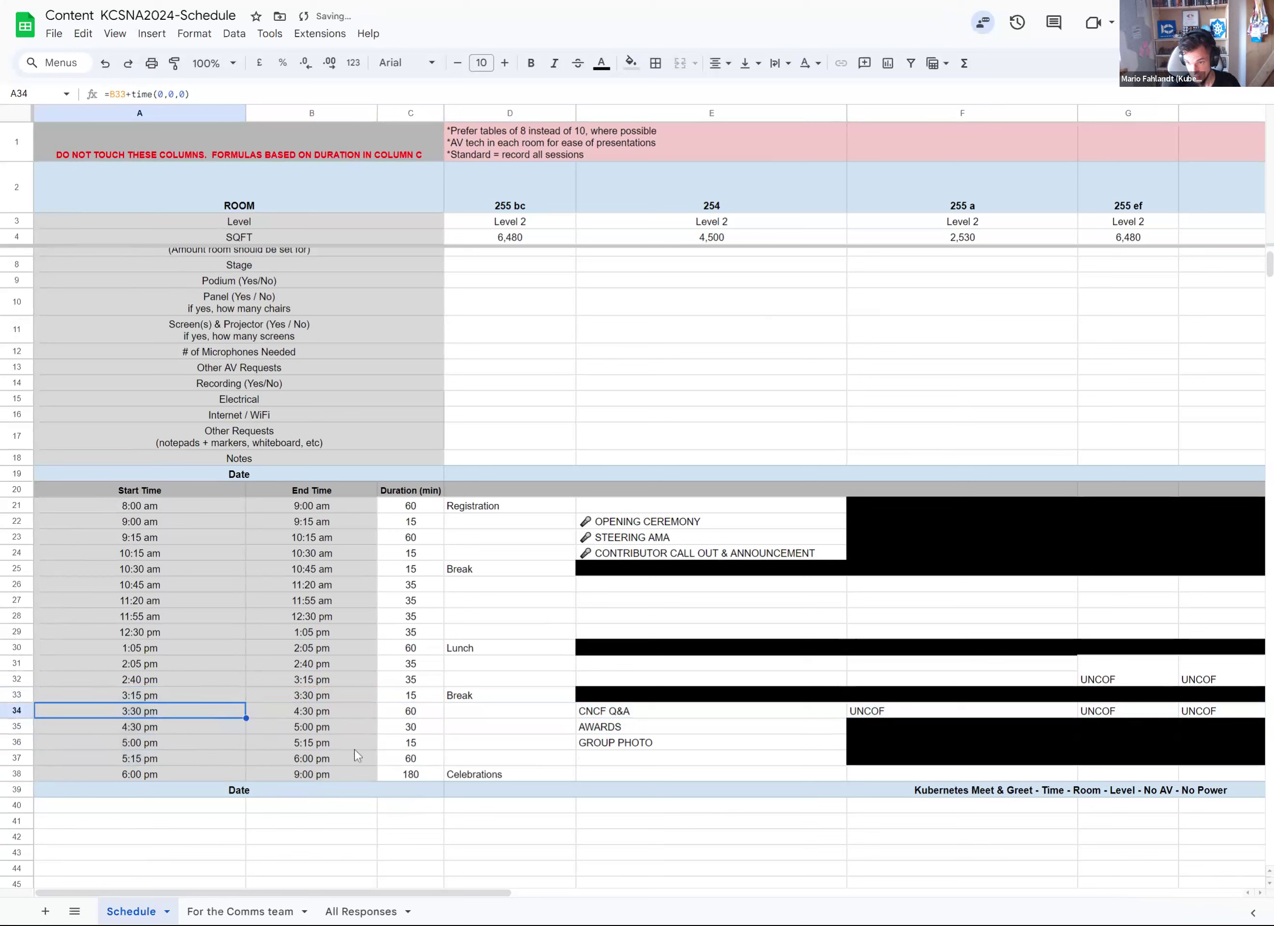
click(330, 749)
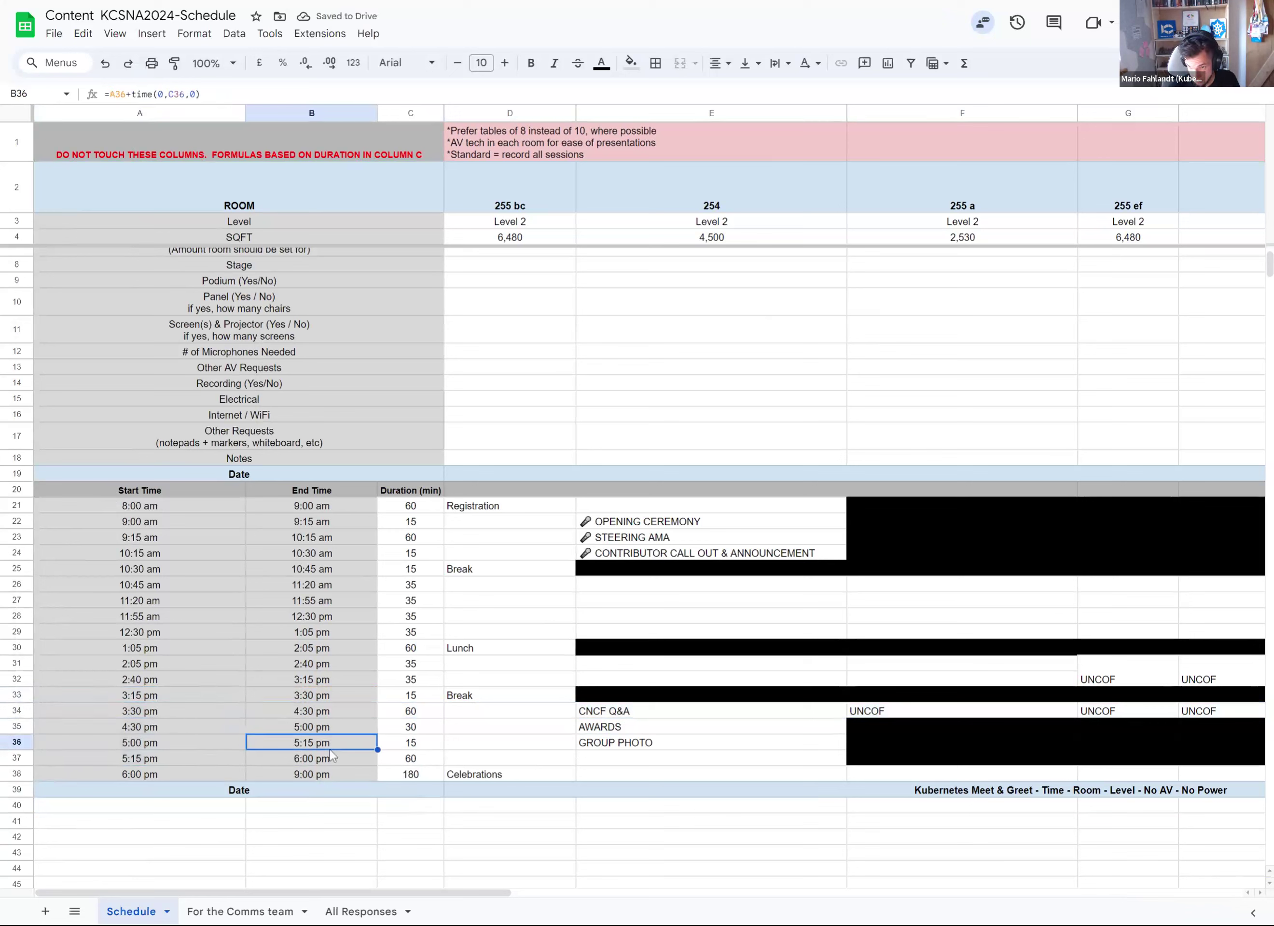
Examine the schedule across the room columns, comparing the late-morning session slots with the durations and the row after the afternoon break.
click(625, 748)
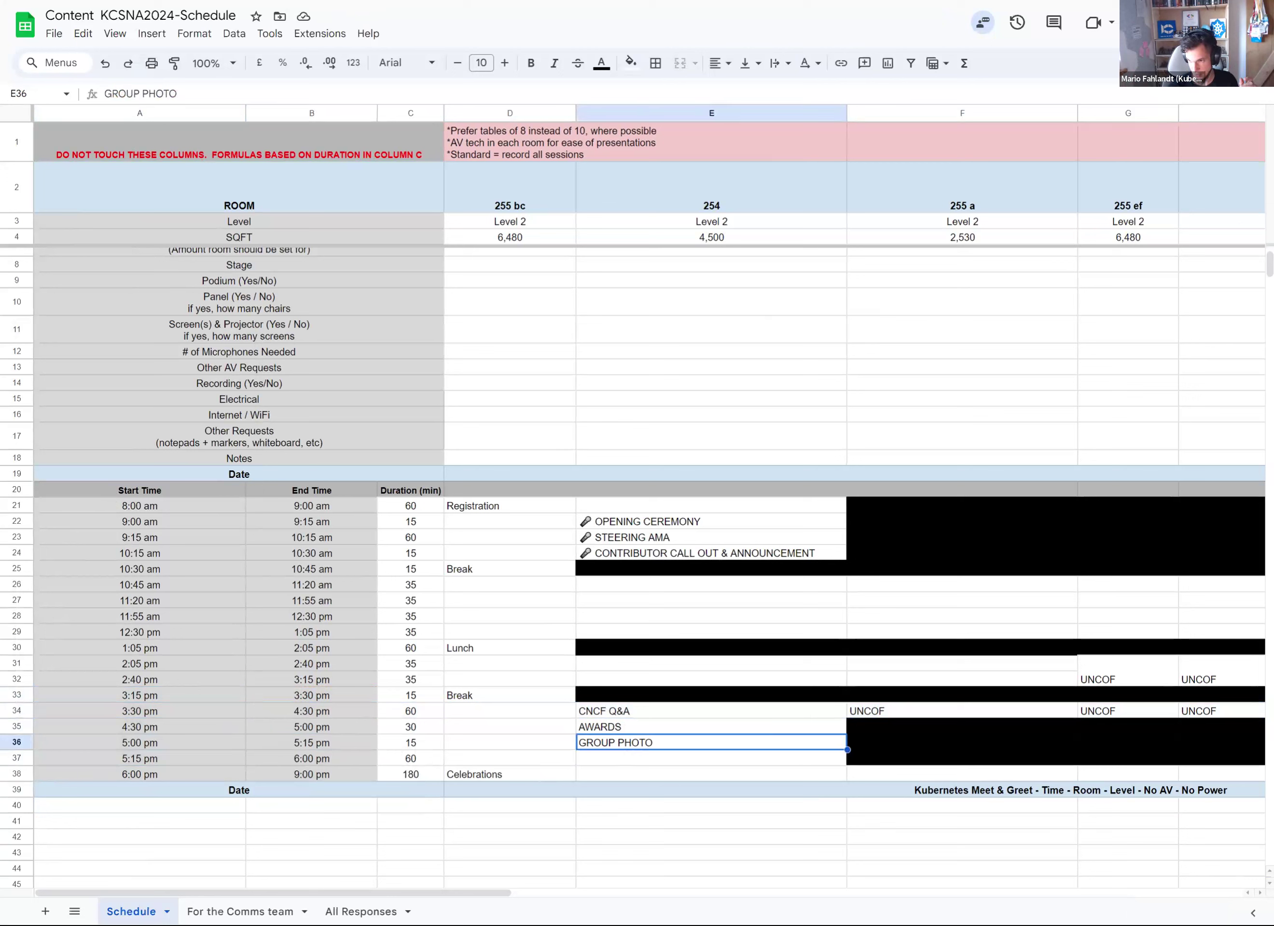
click(511, 716)
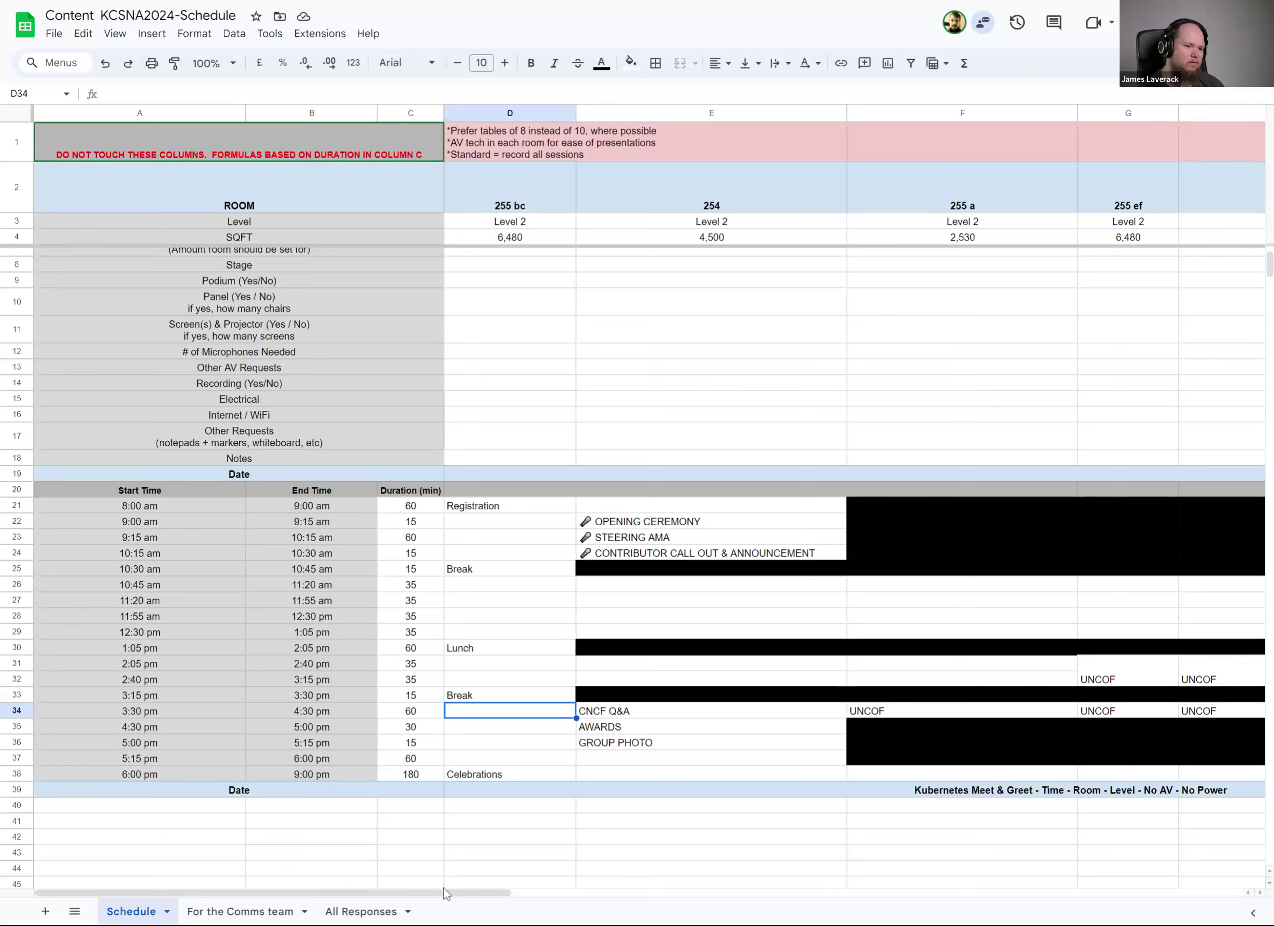
drag(446, 893, 471, 893)
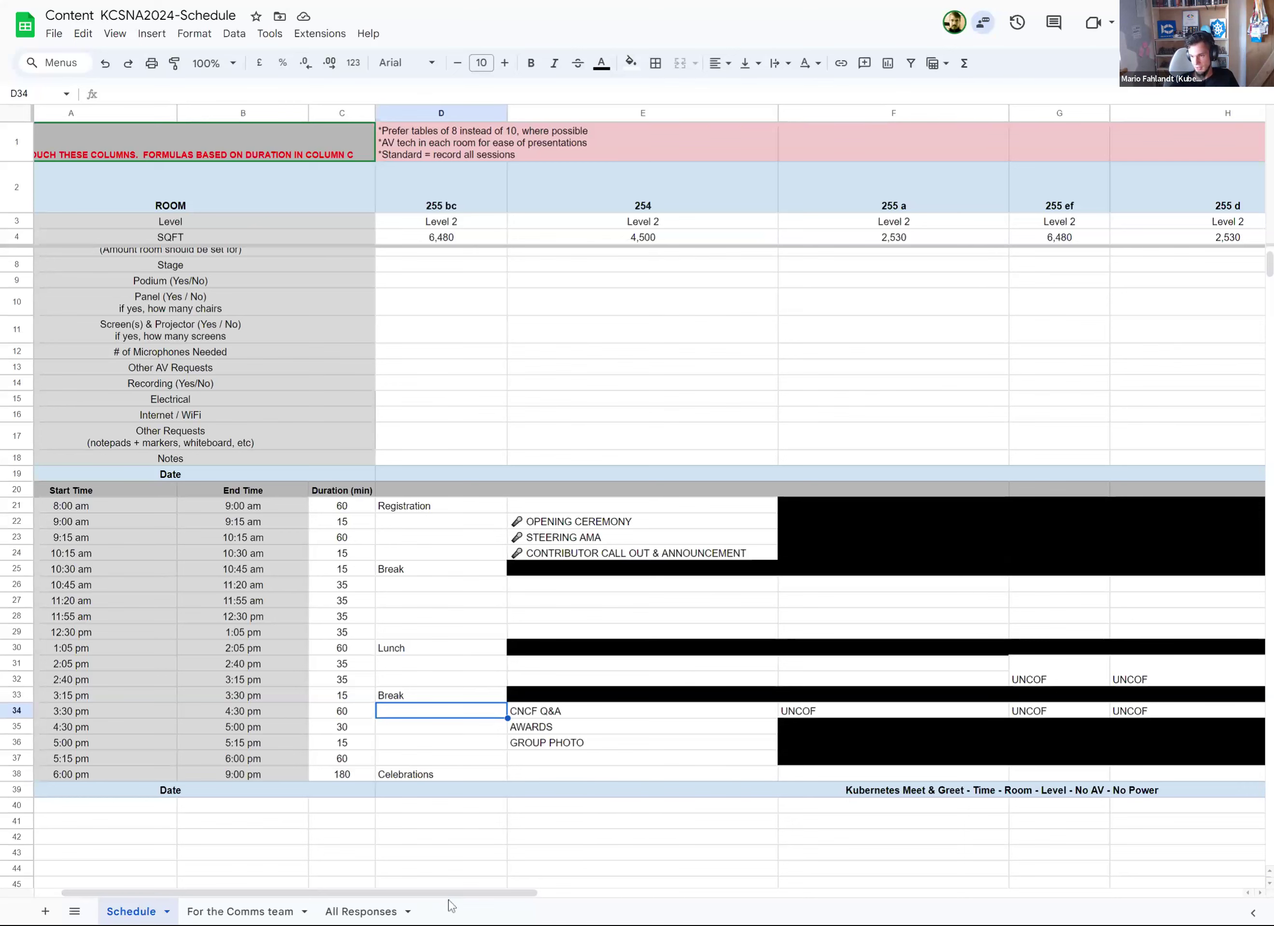
drag(468, 894, 639, 894)
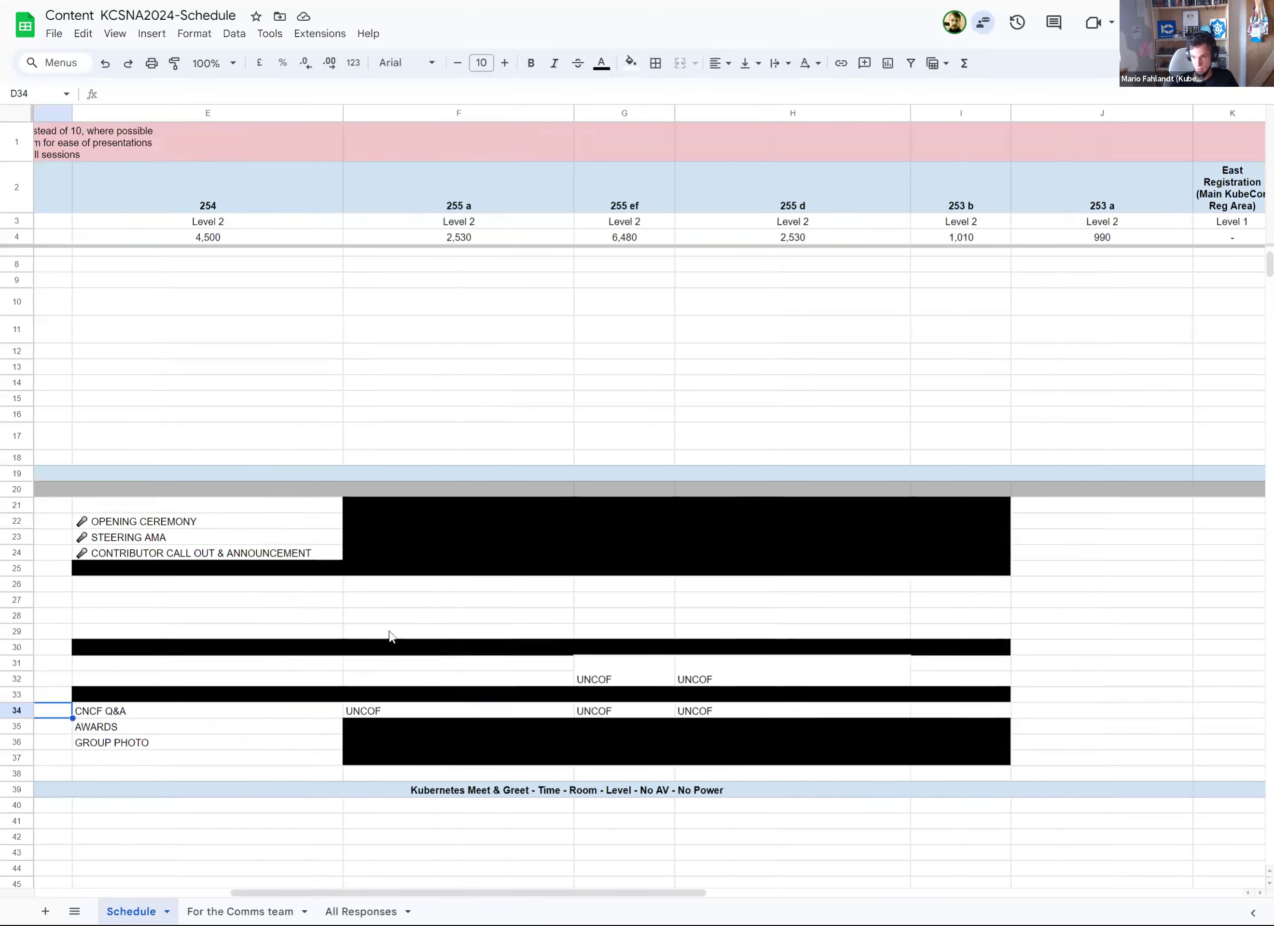
click(319, 588)
drag(321, 594, 583, 602)
click(583, 602)
drag(435, 892, 216, 892)
drag(416, 585, 425, 604)
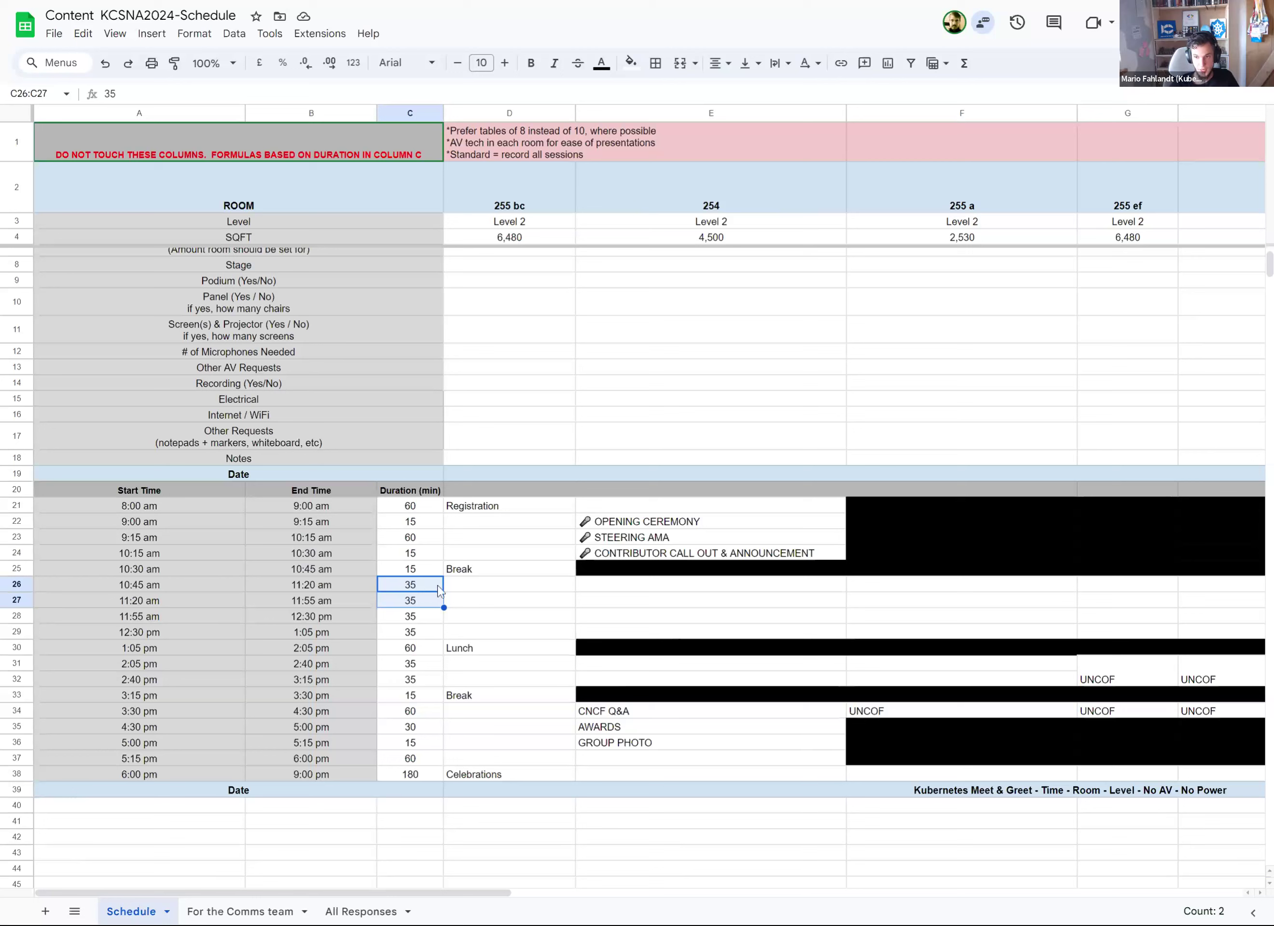
drag(598, 588, 622, 604)
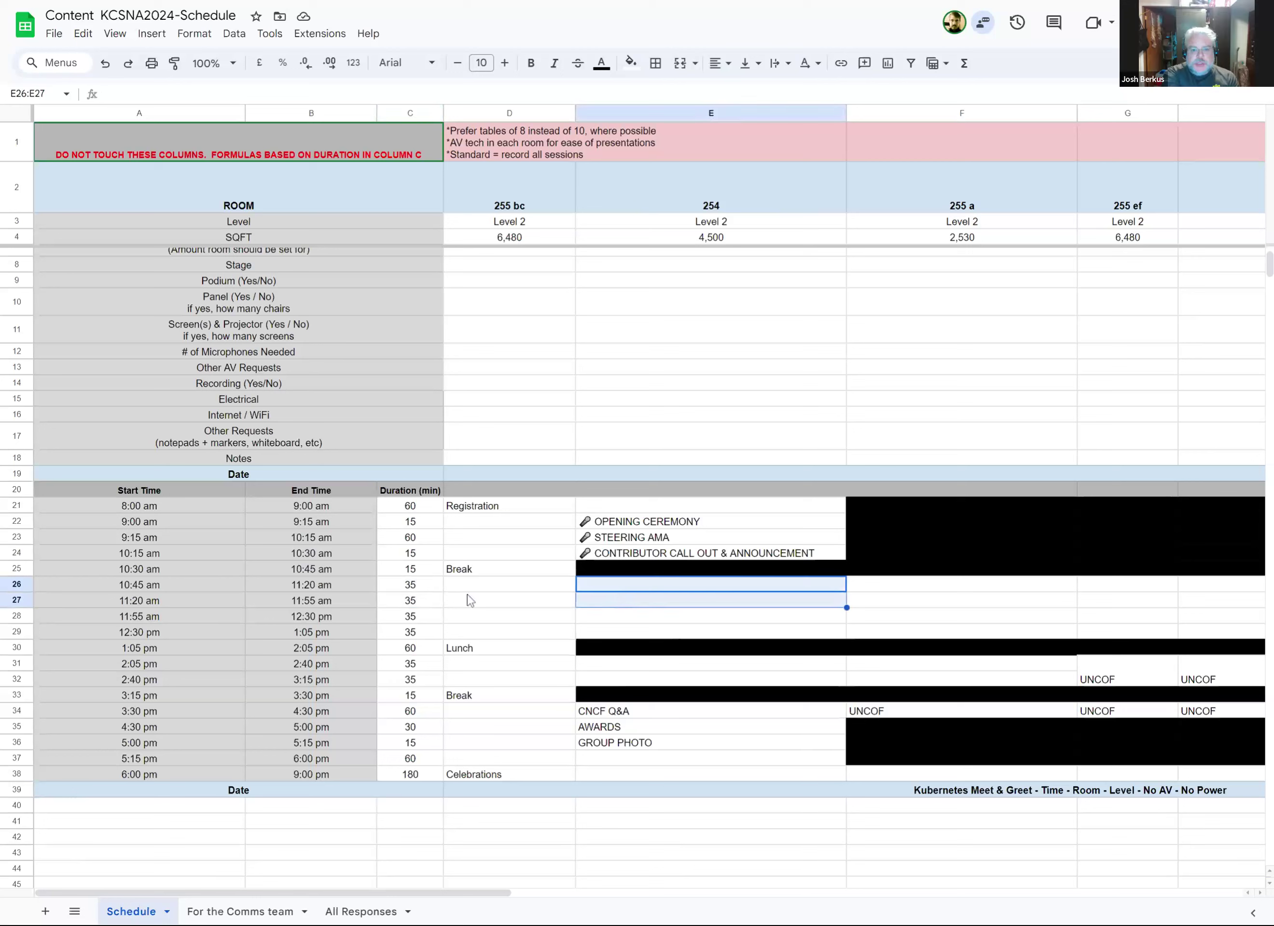
click(406, 713)
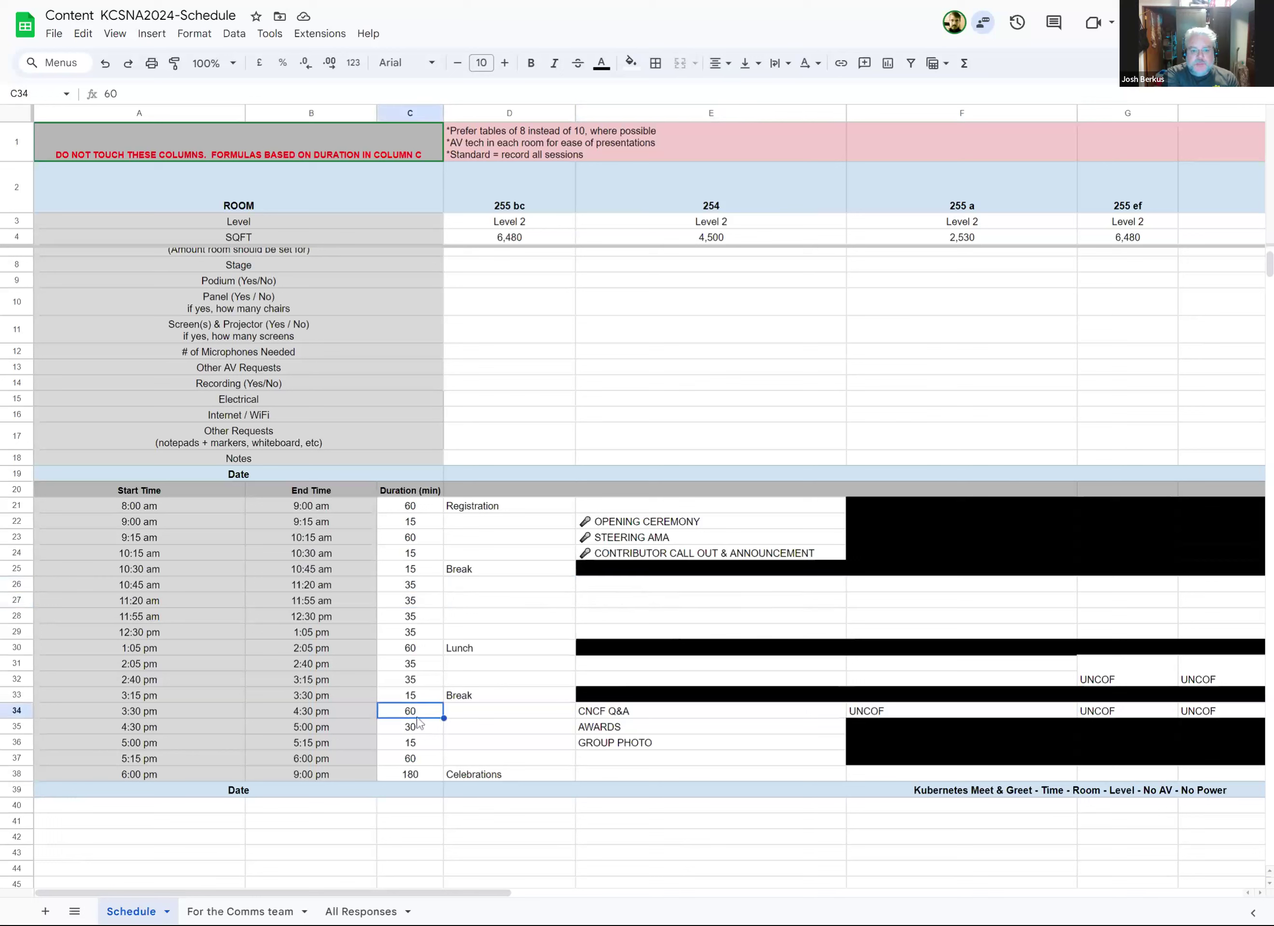
Review the schedule from the Steering AMA through the late-morning slots and afternoon break to the CNCF Q&A row and its duration.
double_click(417, 719)
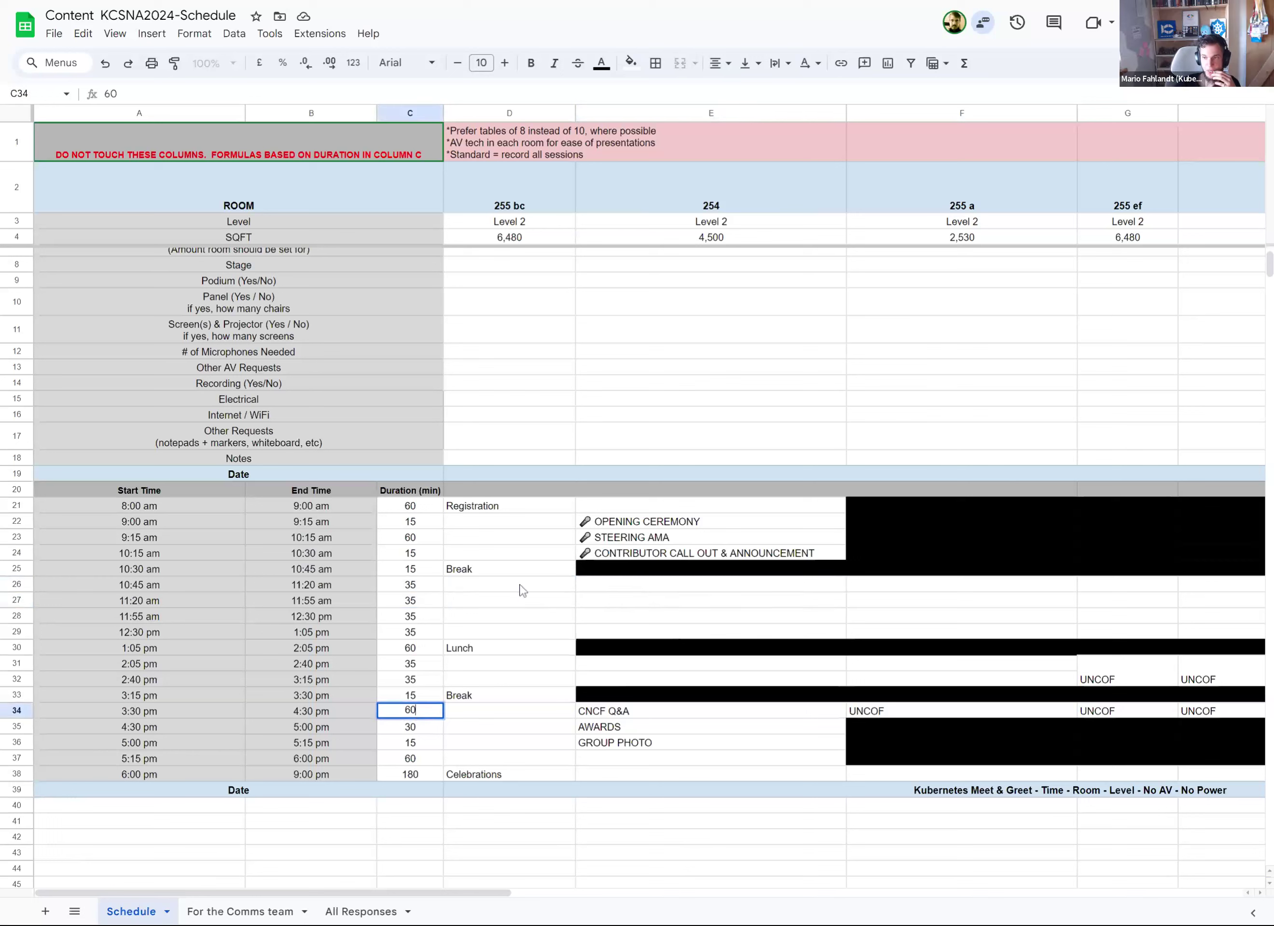
click(644, 537)
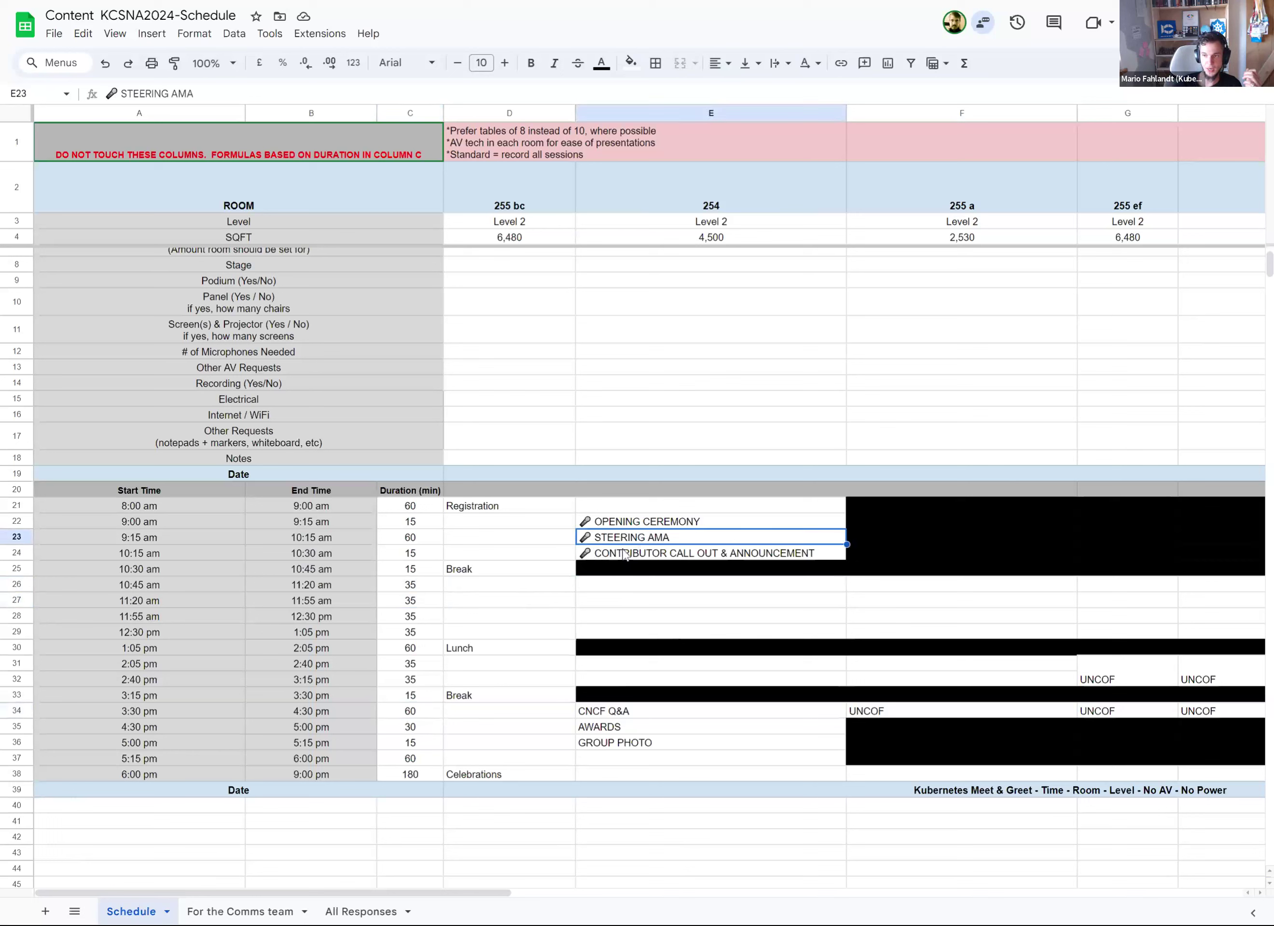
click(650, 561)
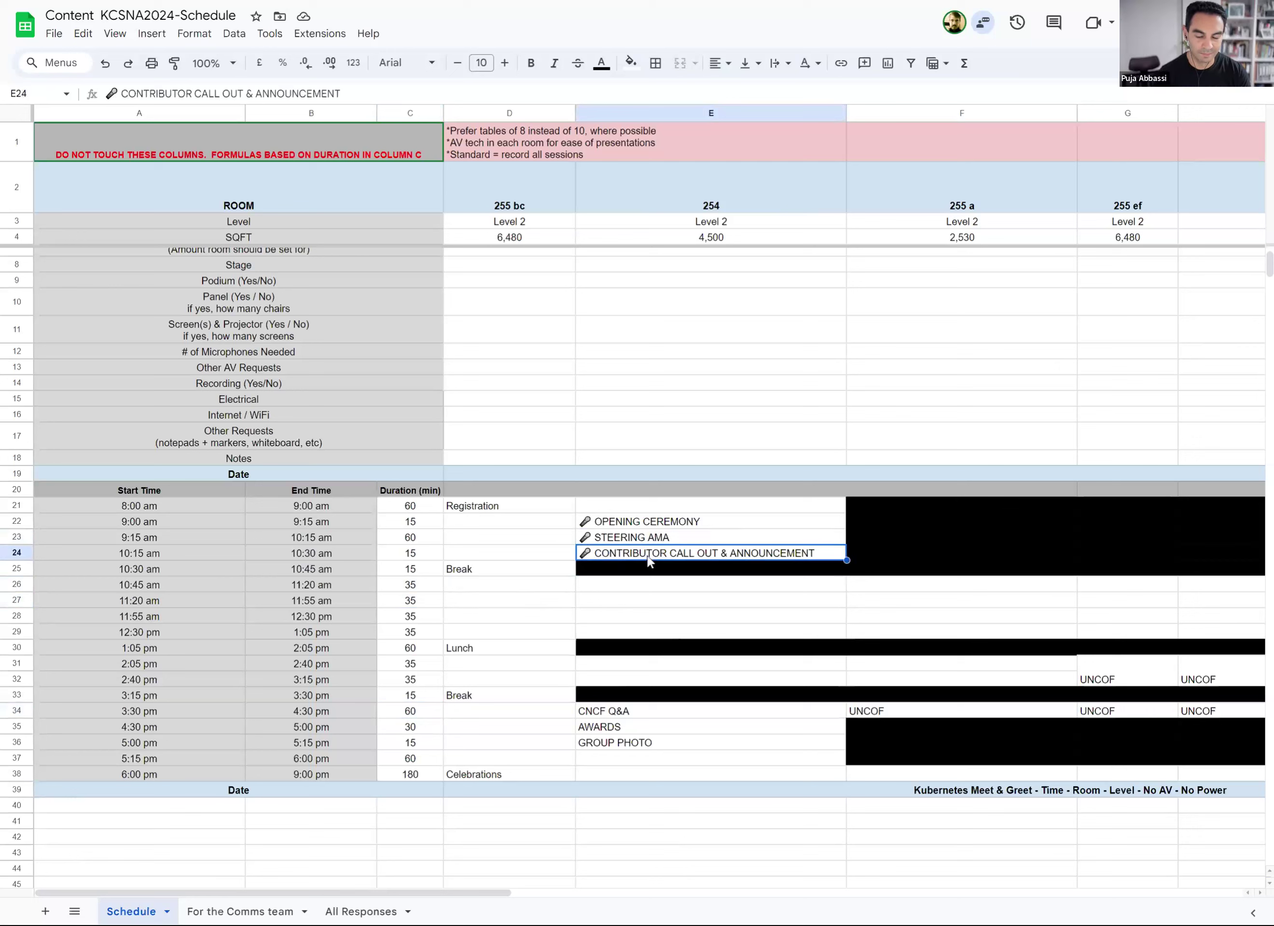
click(619, 574)
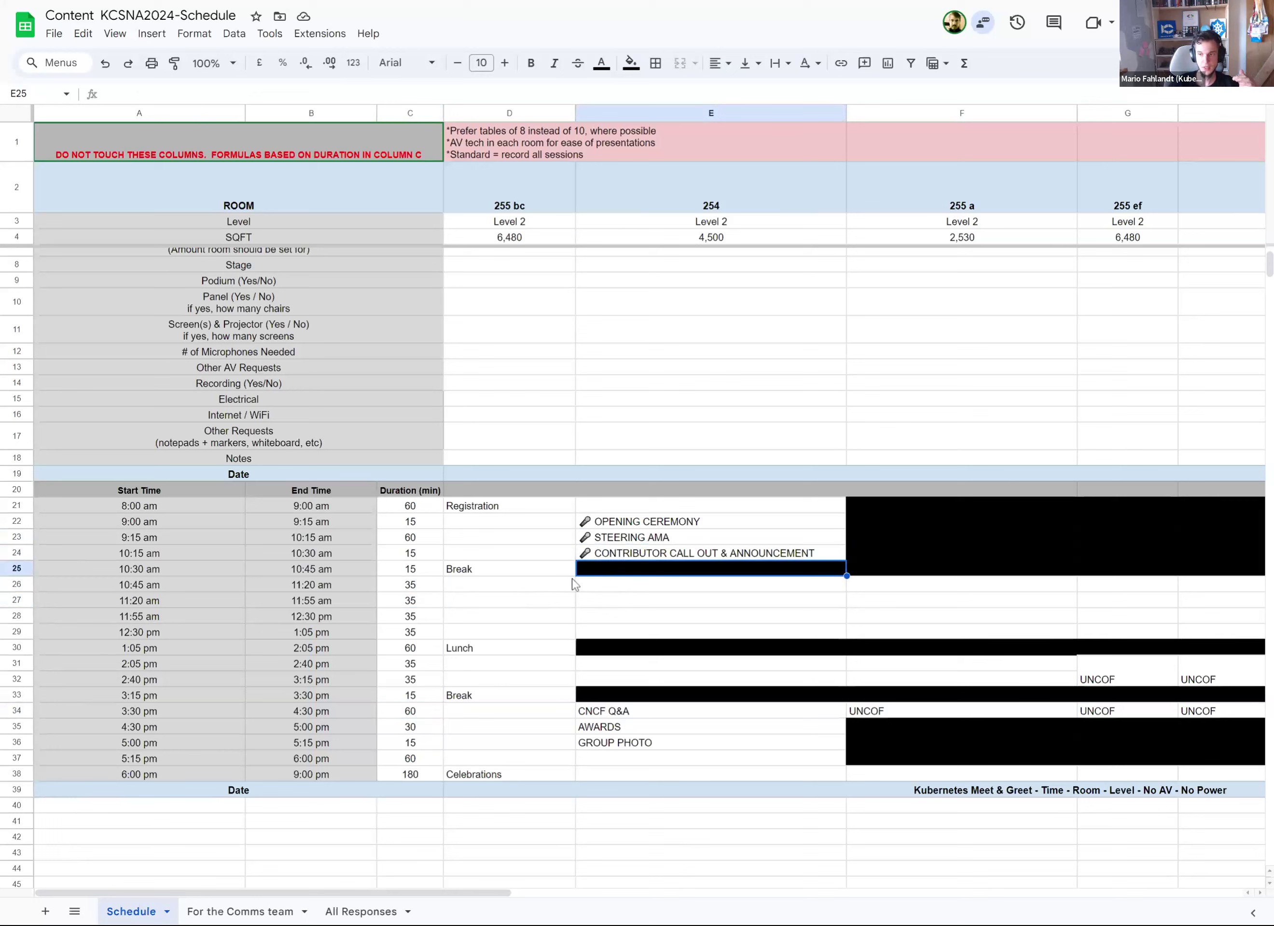
drag(541, 588, 641, 627)
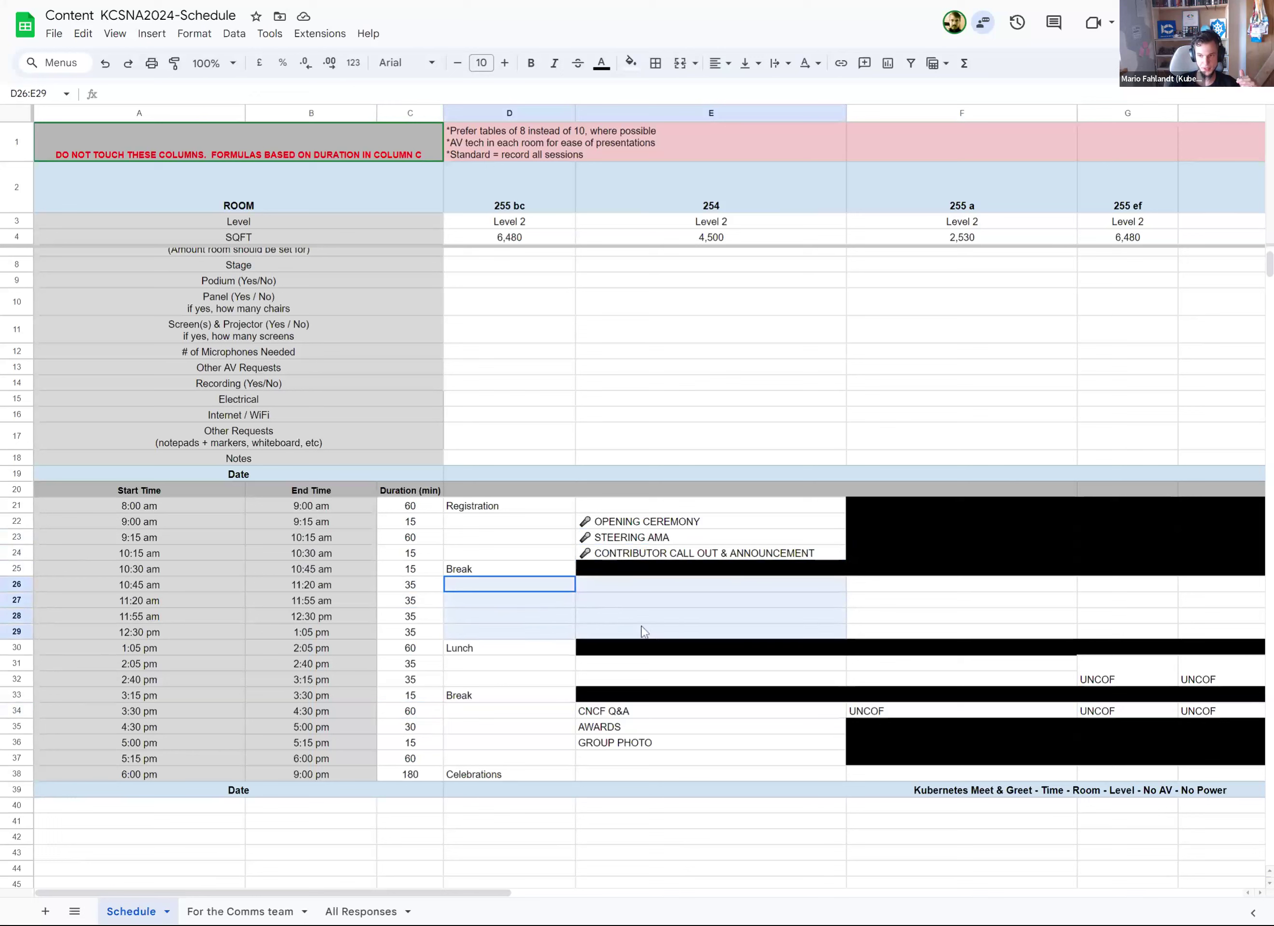
click(592, 714)
click(506, 699)
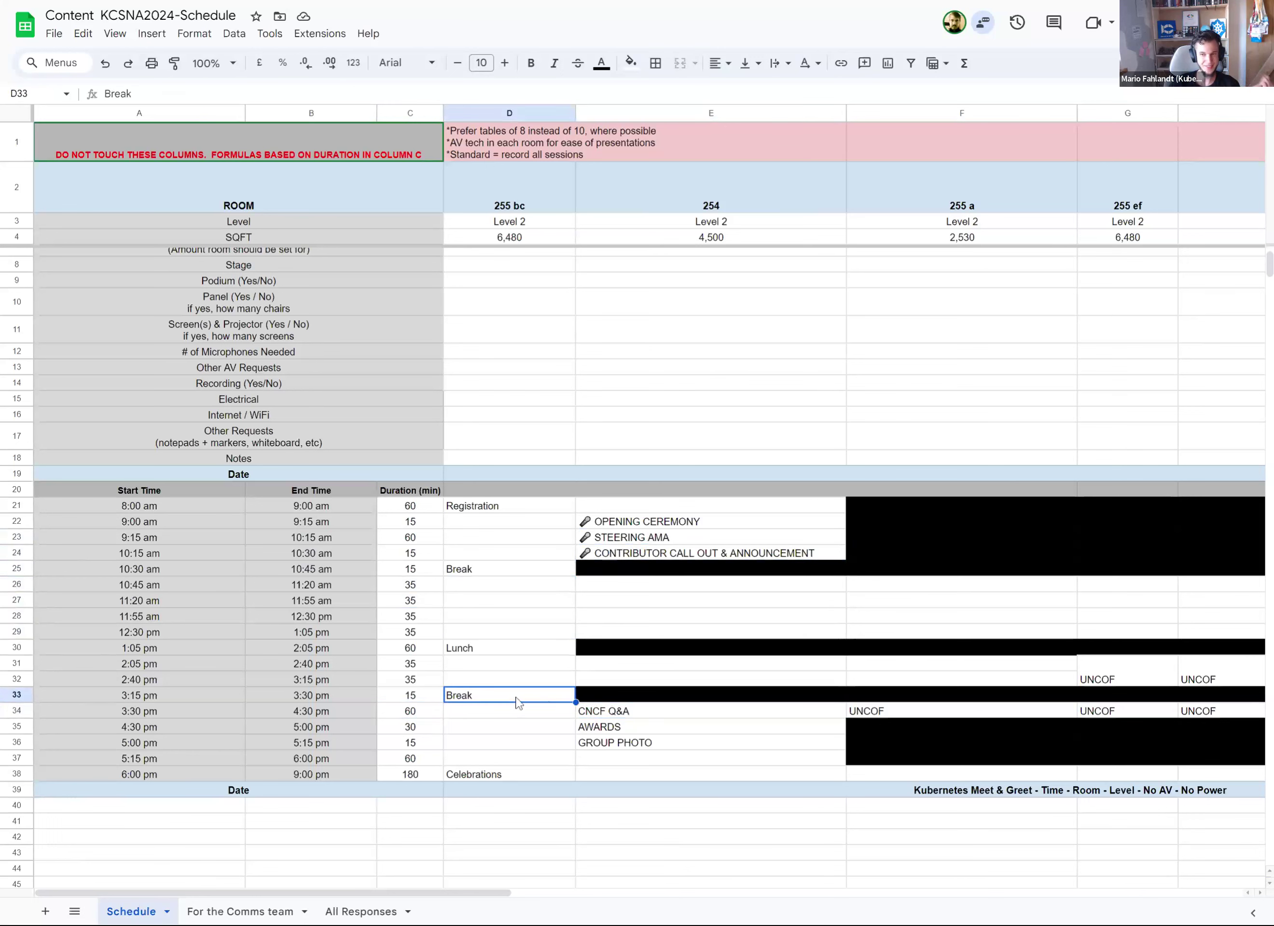
click(605, 699)
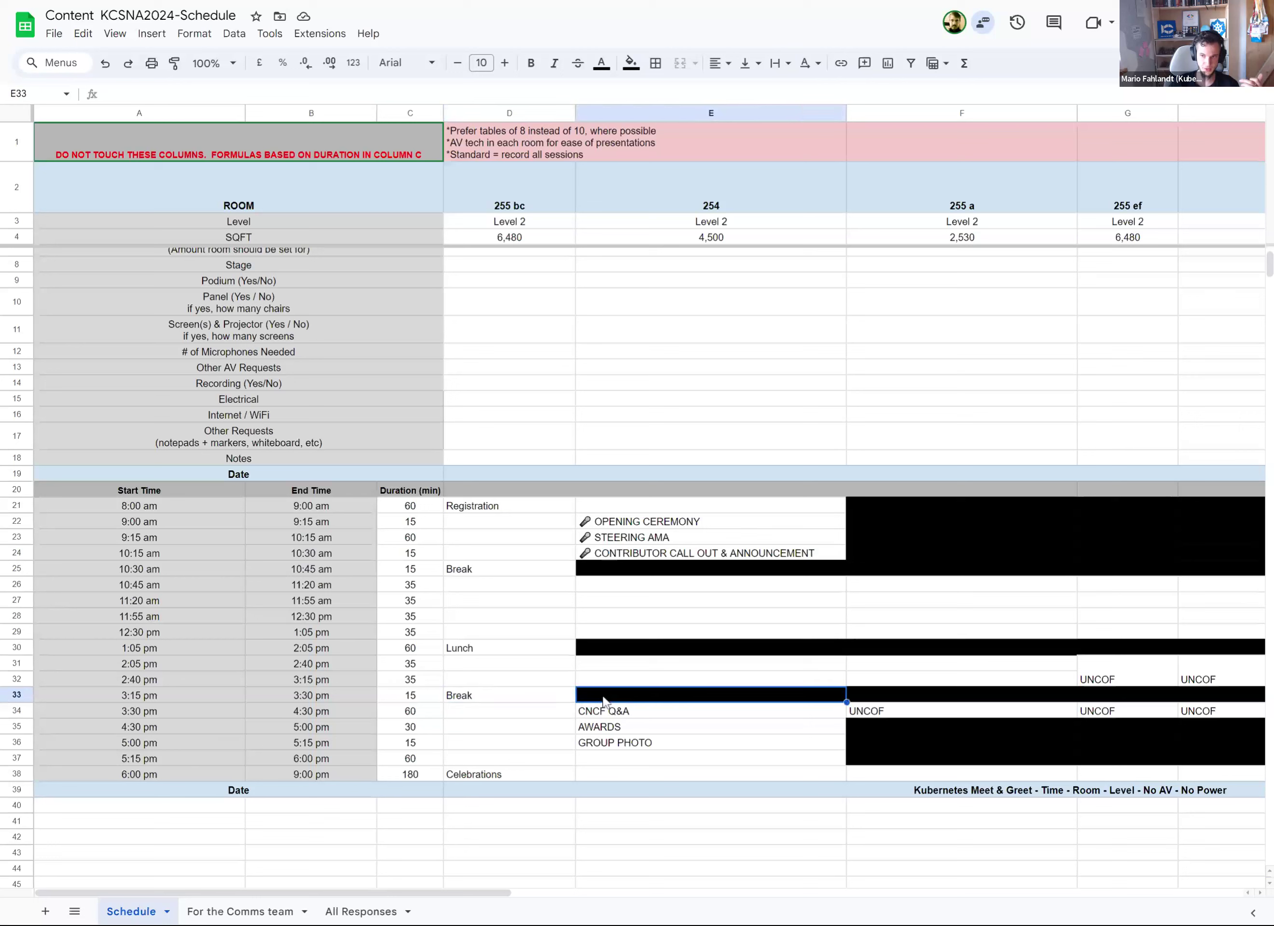
click(608, 717)
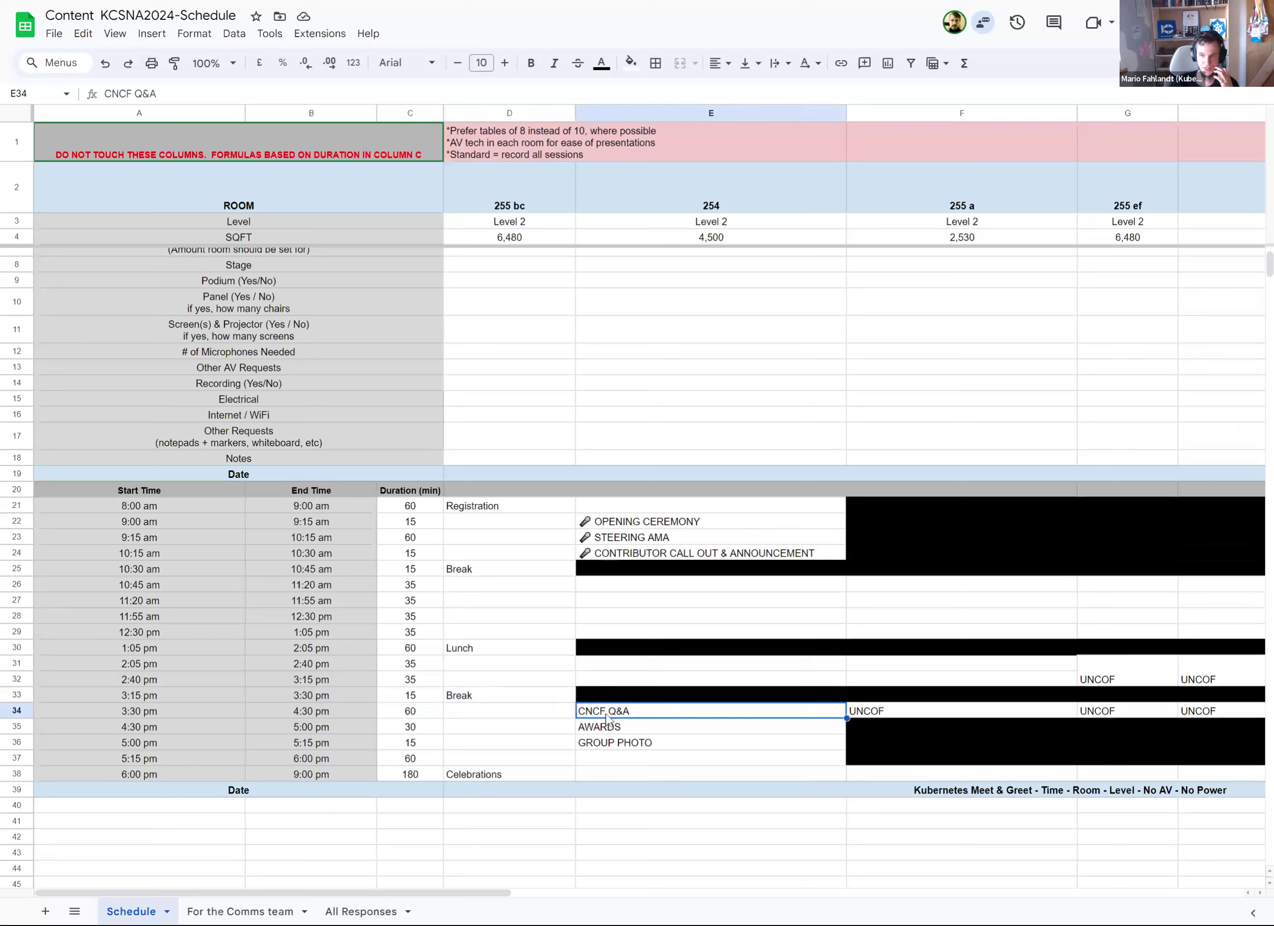
click(412, 717)
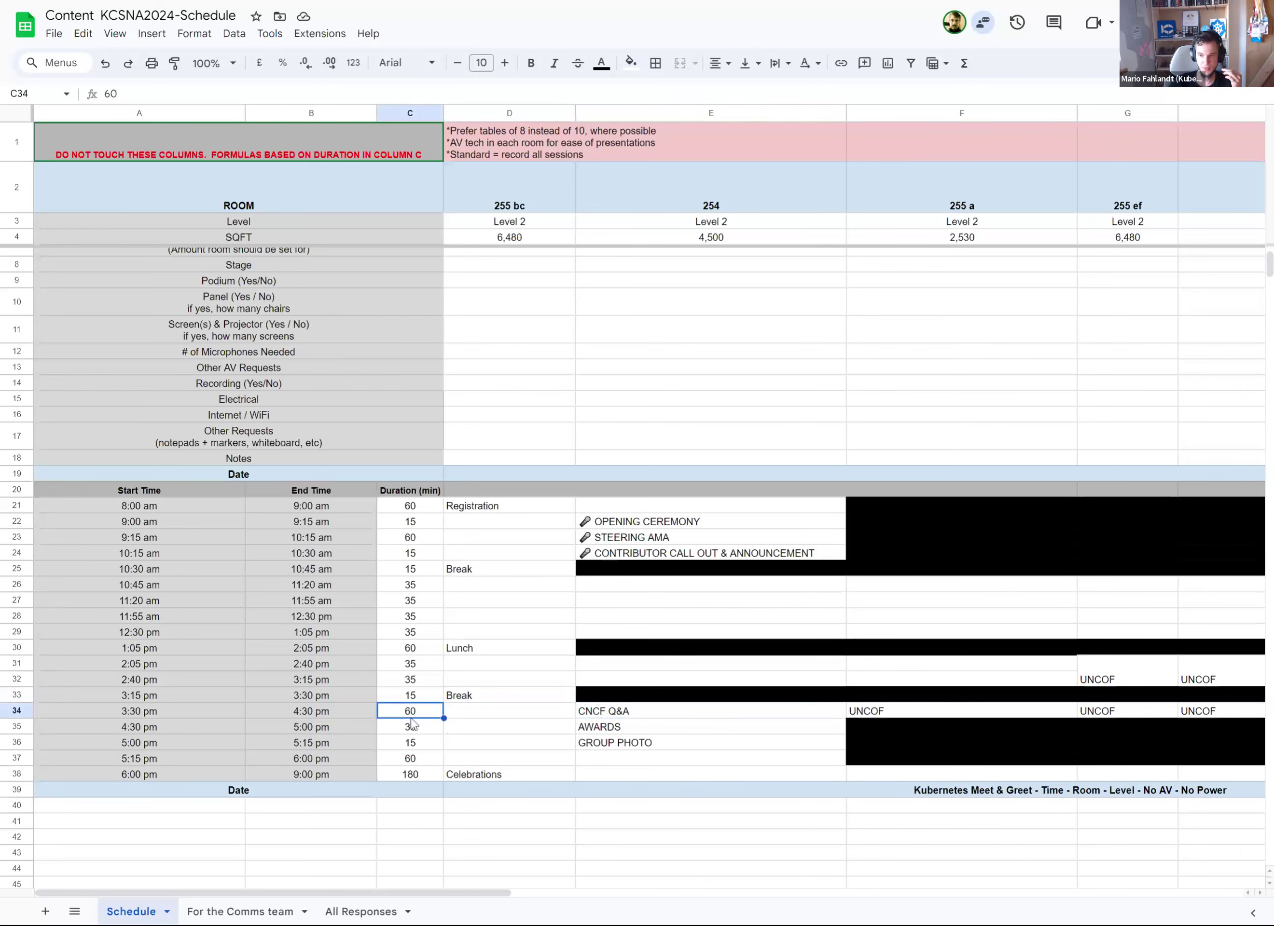
click(884, 717)
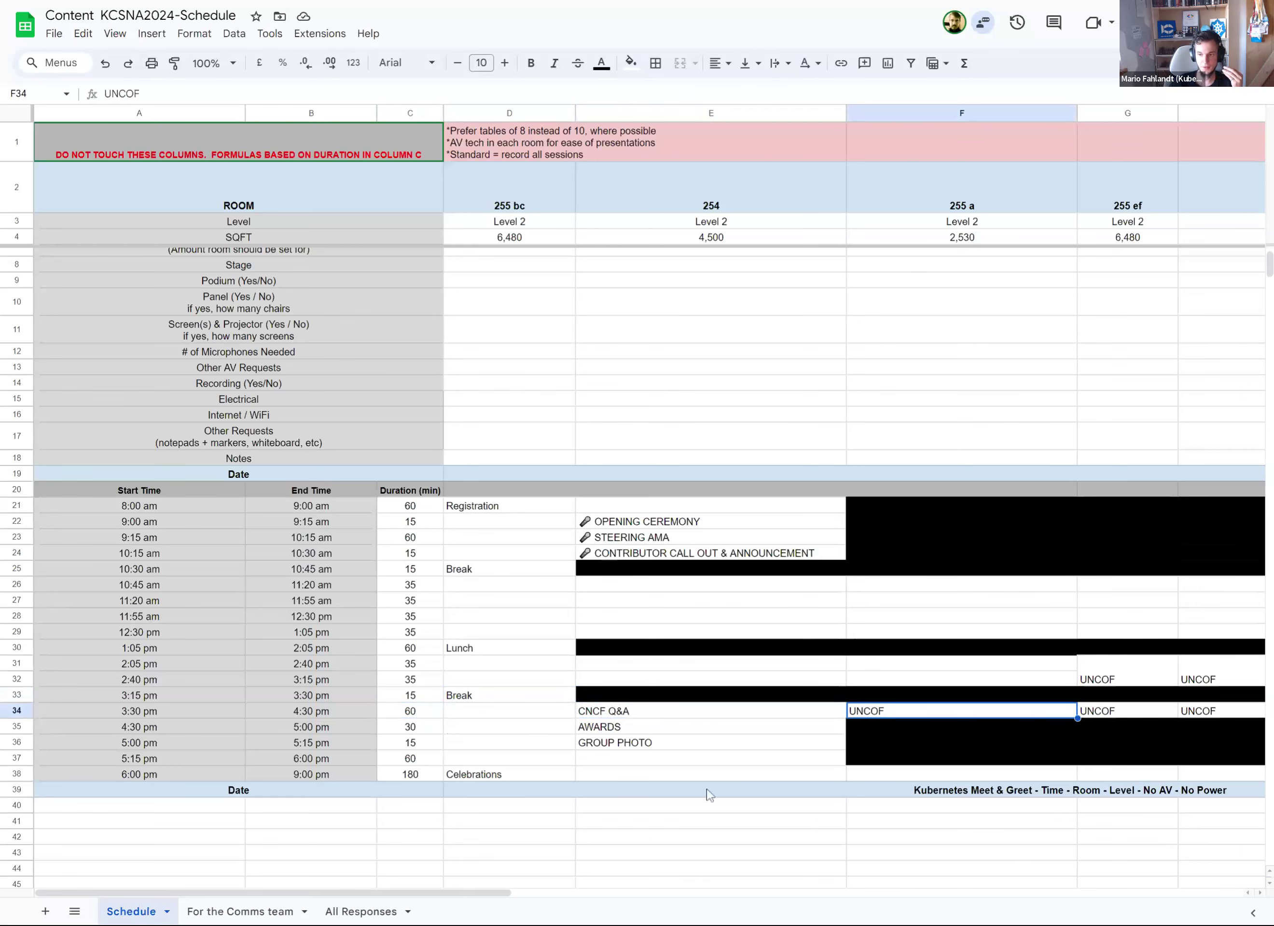
Review the closing rows across the room columns, from Awards and Group Photo through the empty row 37 to Celebrations.
drag(488, 893, 605, 891)
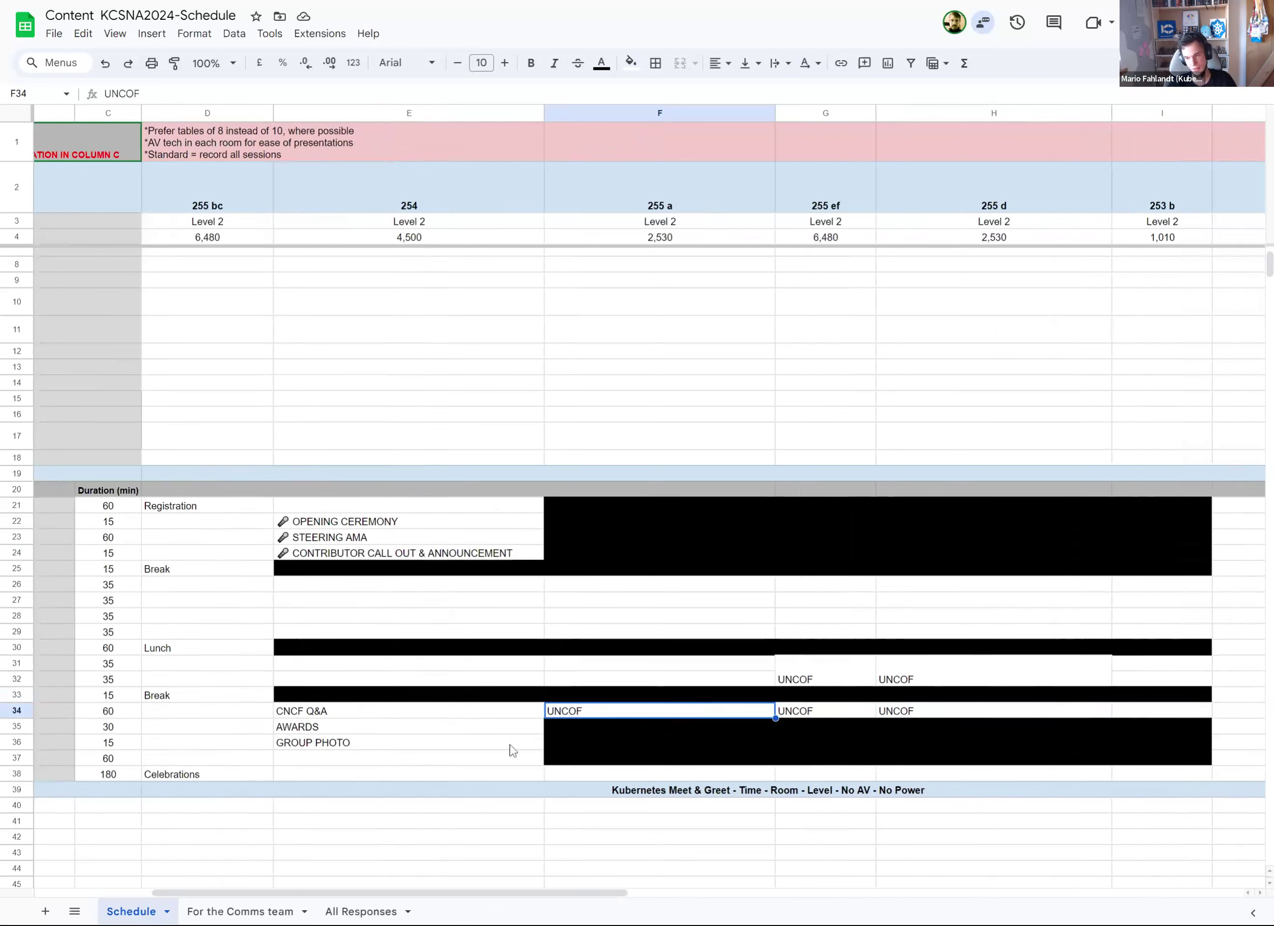
click(457, 728)
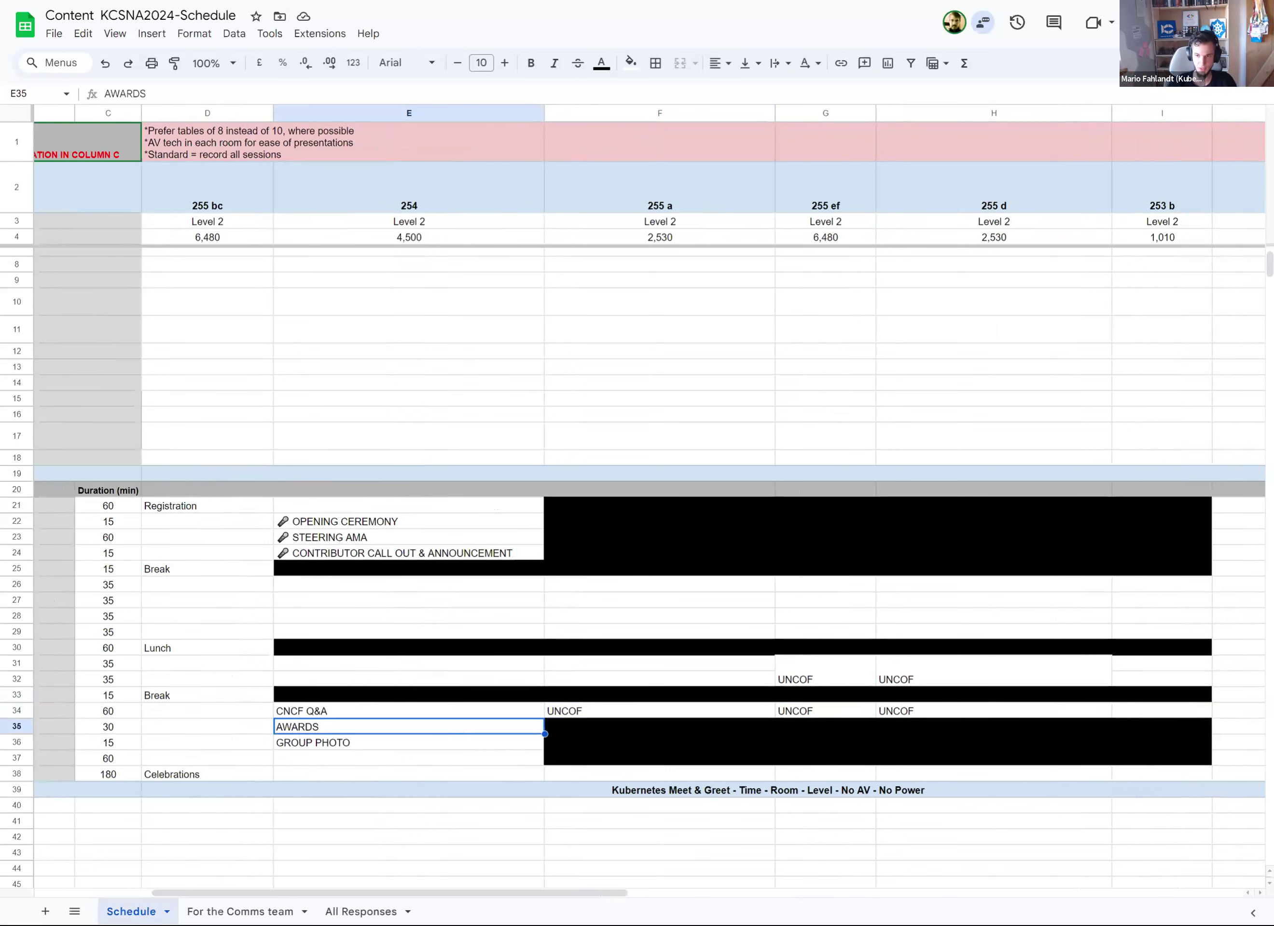
drag(559, 895, 412, 907)
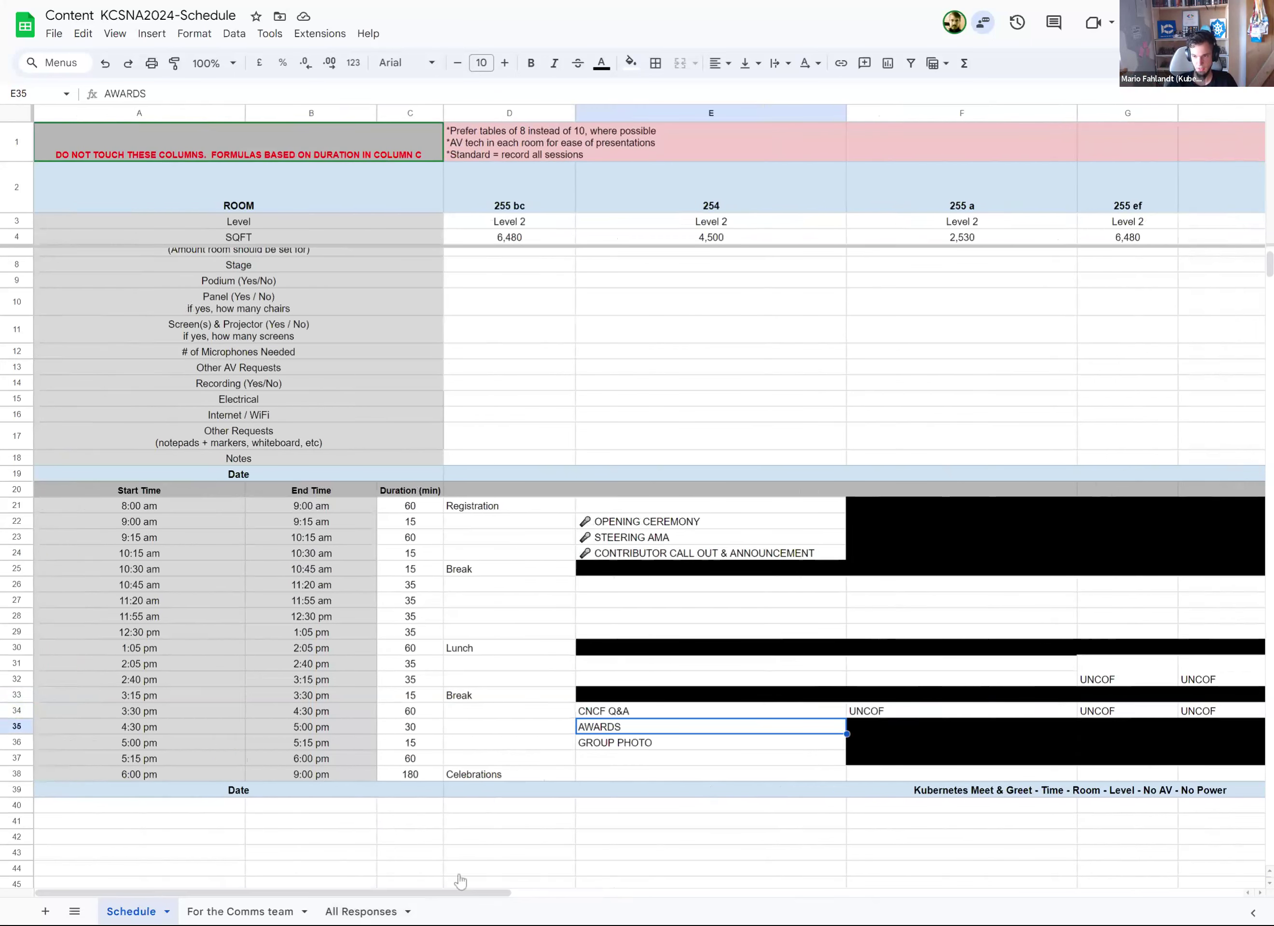
click(586, 746)
click(591, 761)
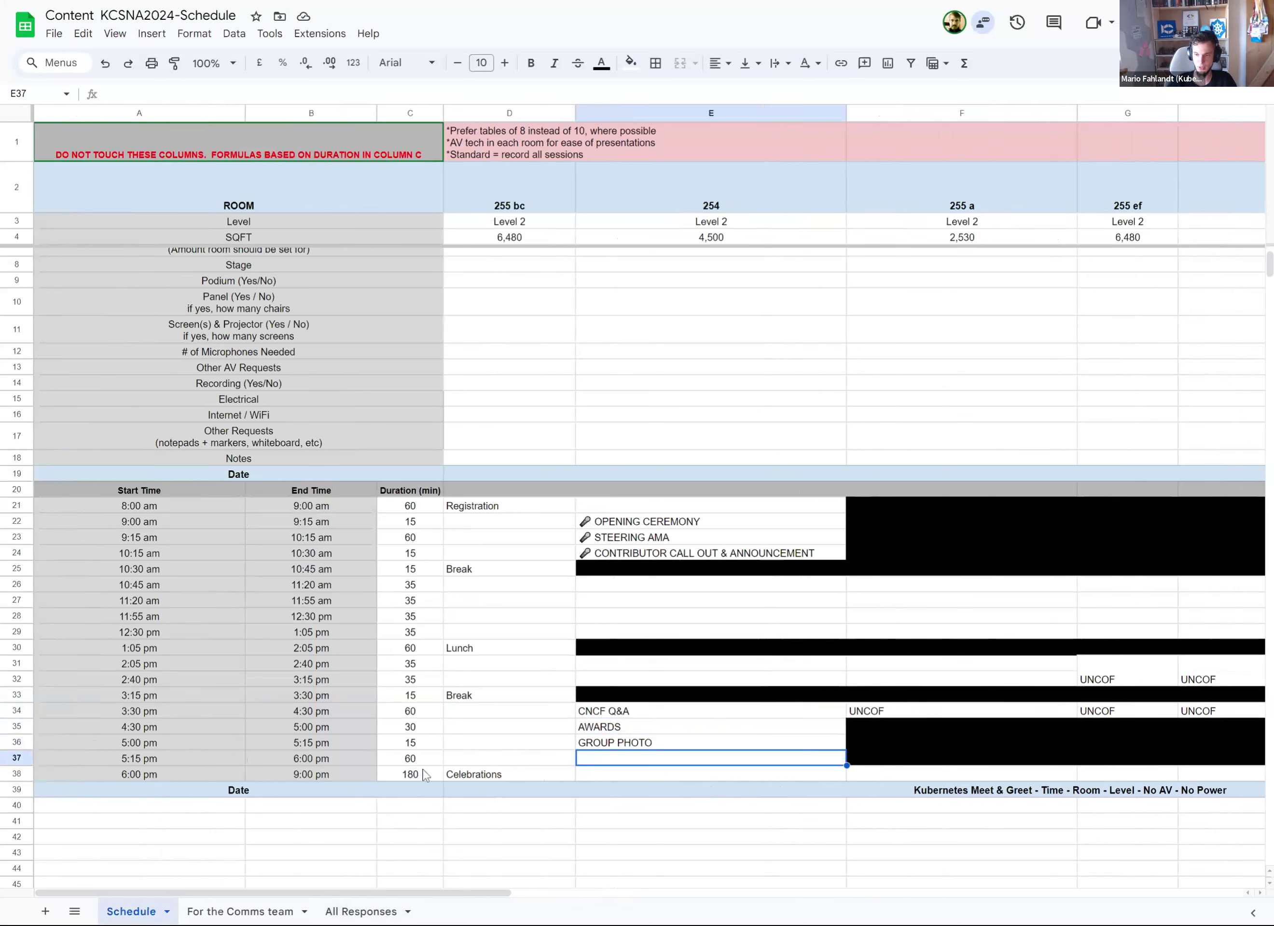
click(468, 777)
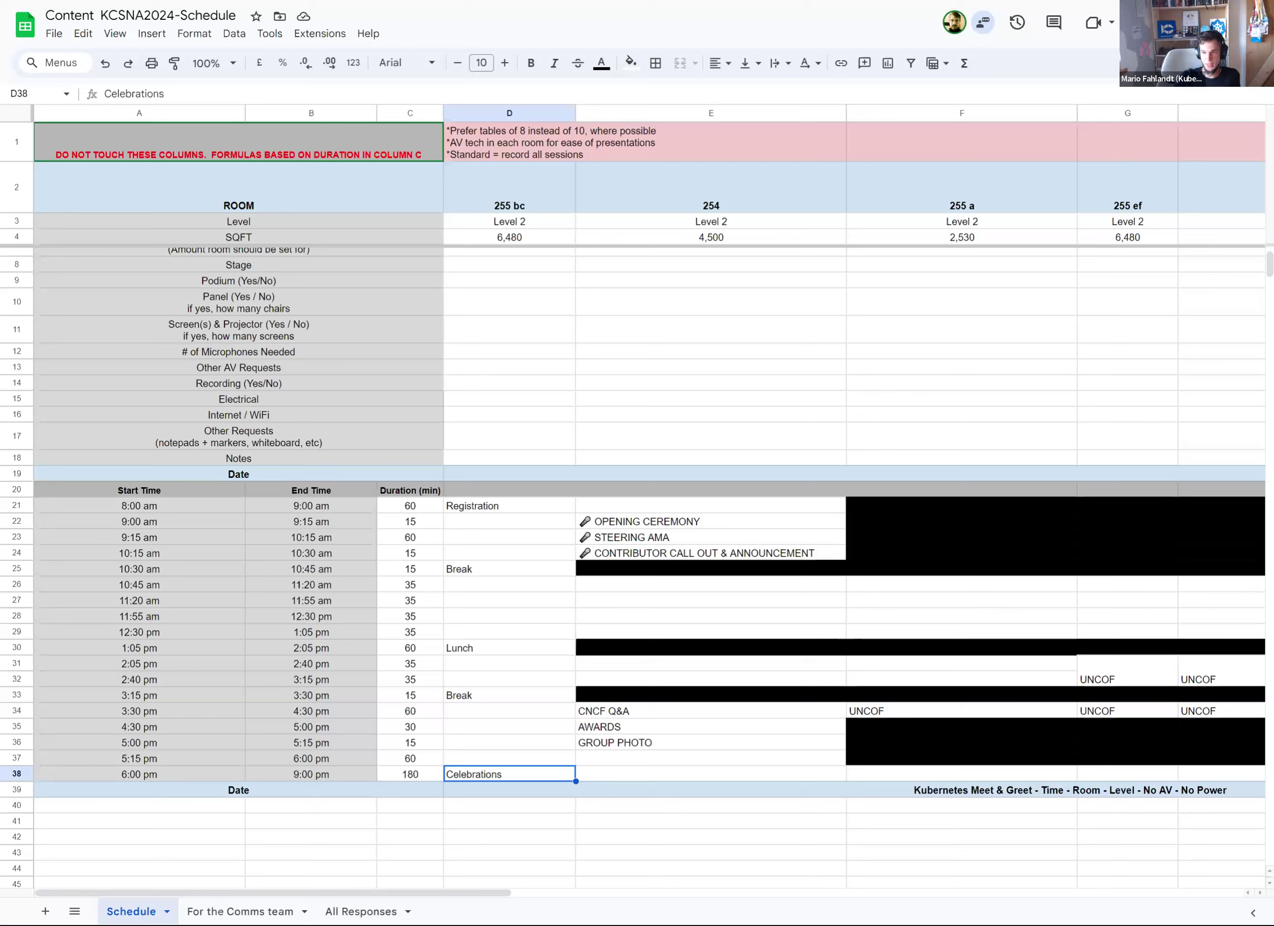
Examine the lunch start-time formula in A30 and the intended use of each room in the row 5 headings.
click(165, 649)
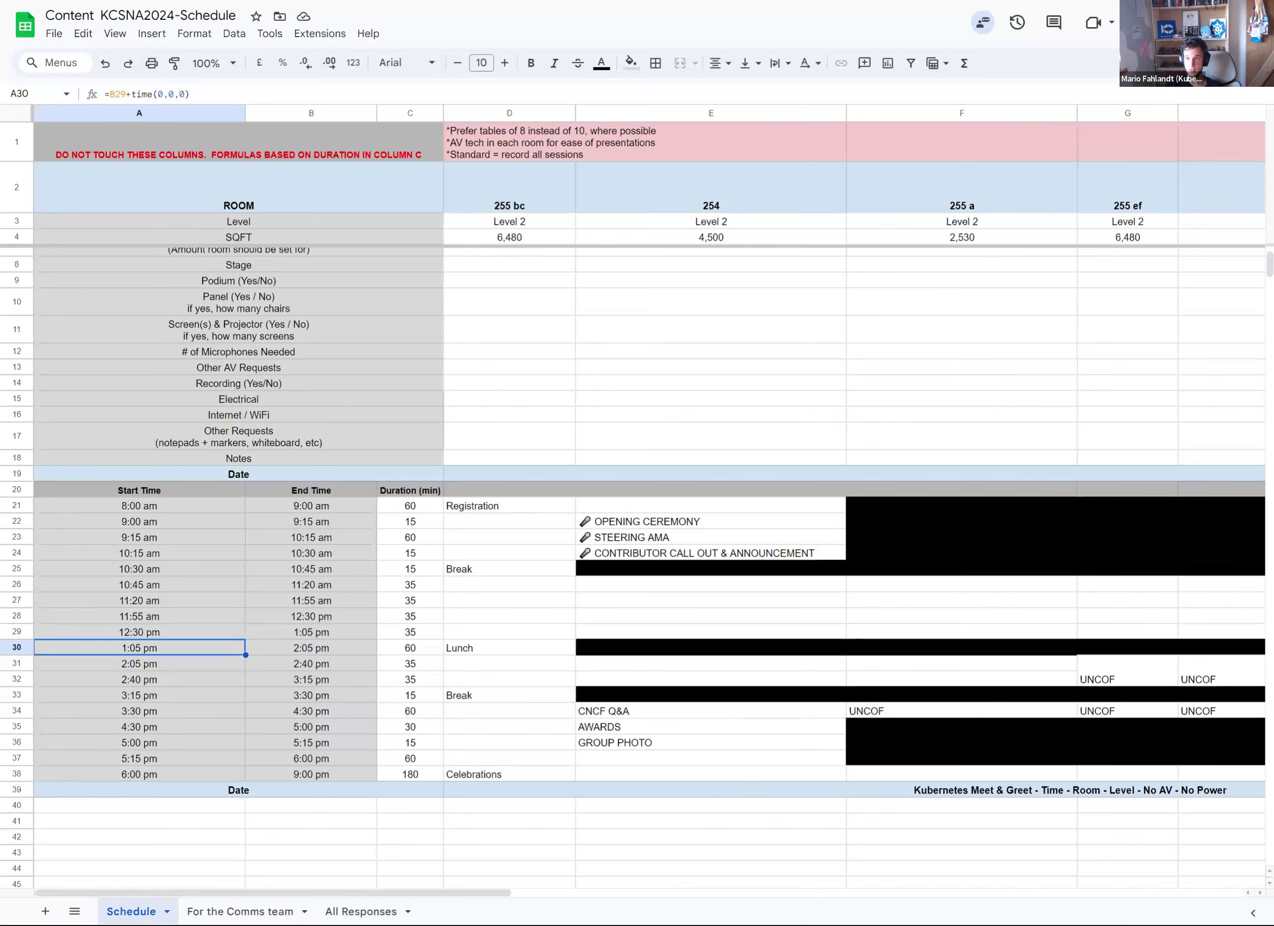
scroll(555, 291, up, 1)
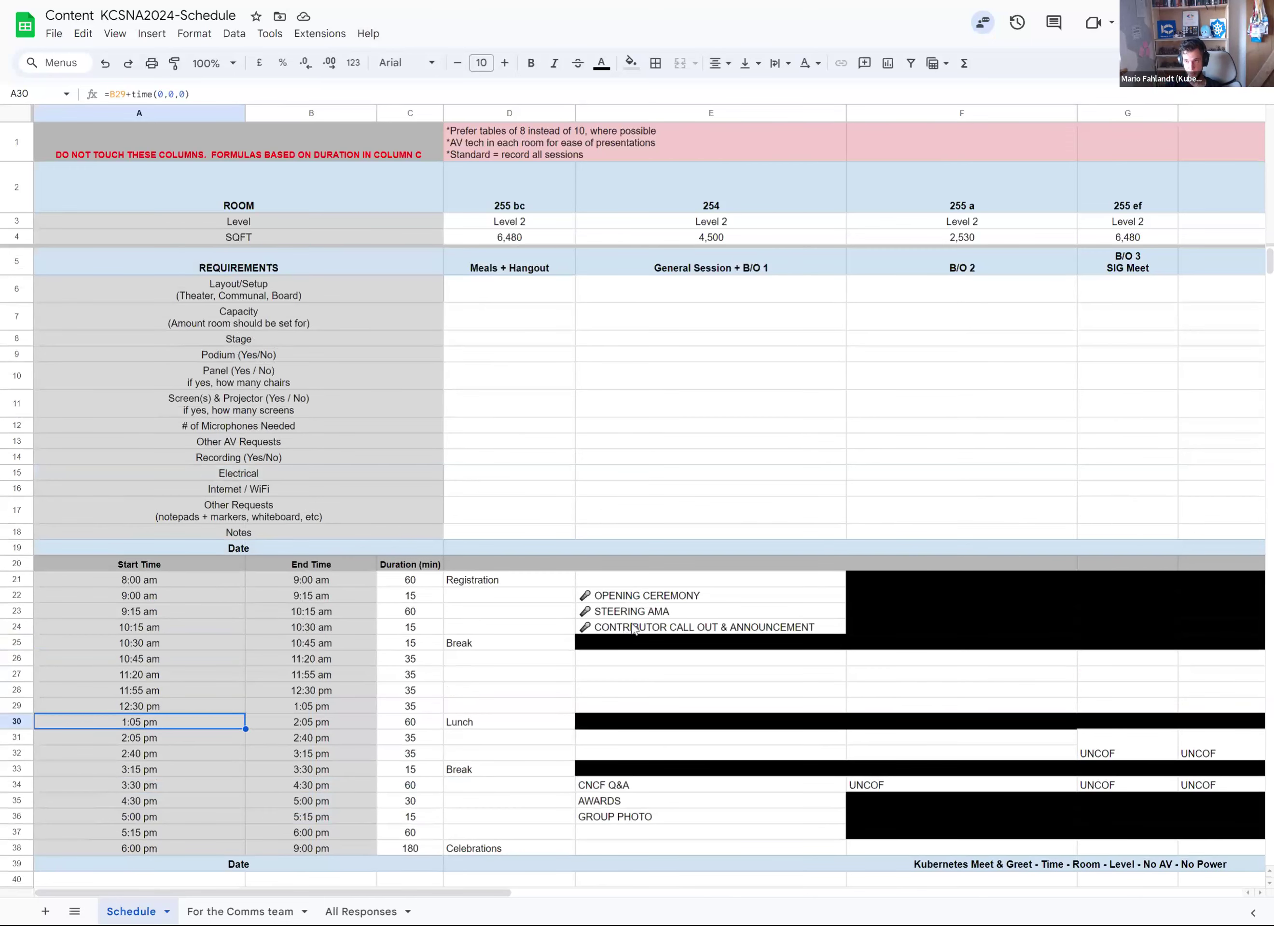
scroll(713, 280, down, 1)
click(713, 272)
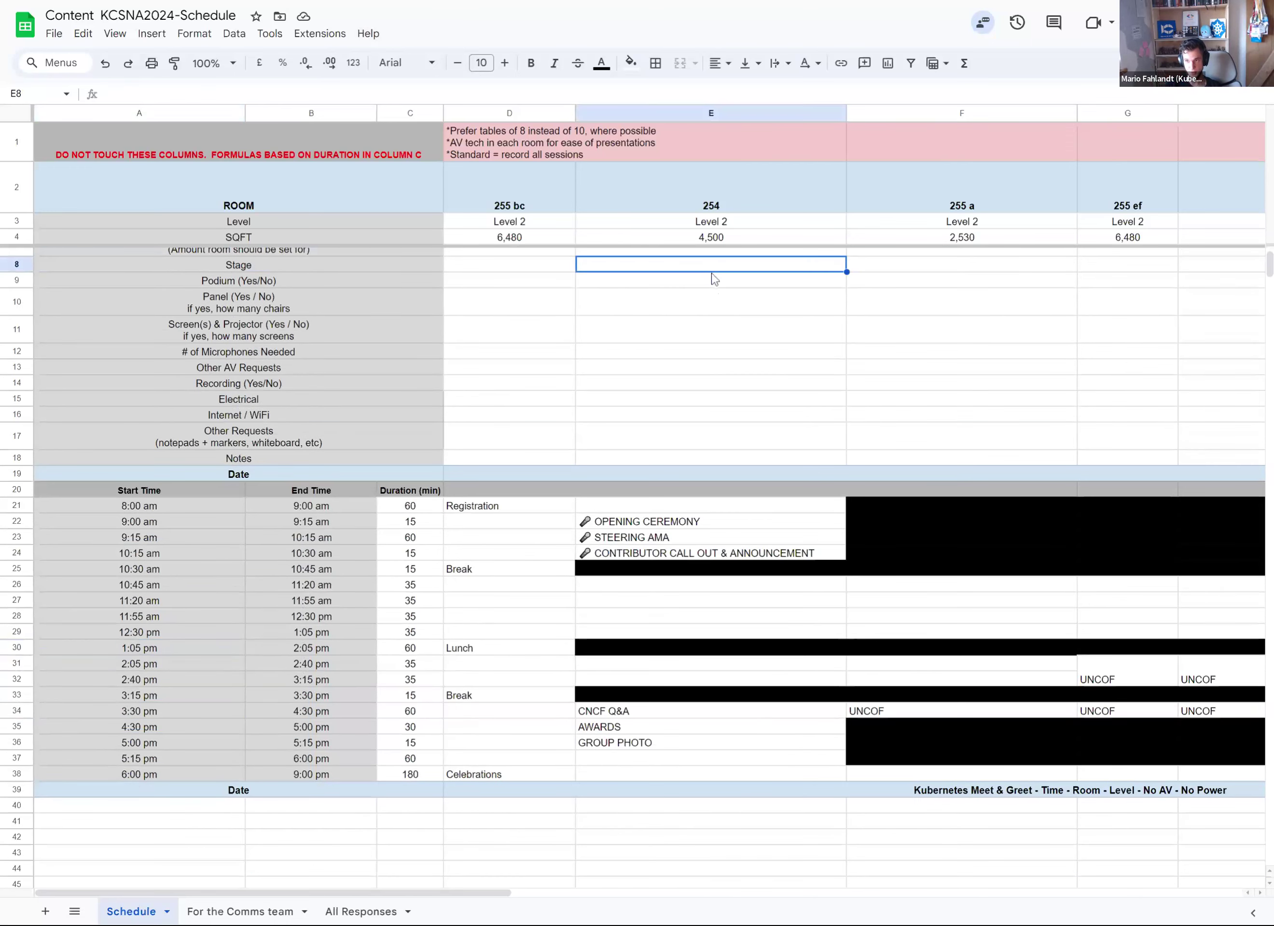
scroll(715, 278, up, 1)
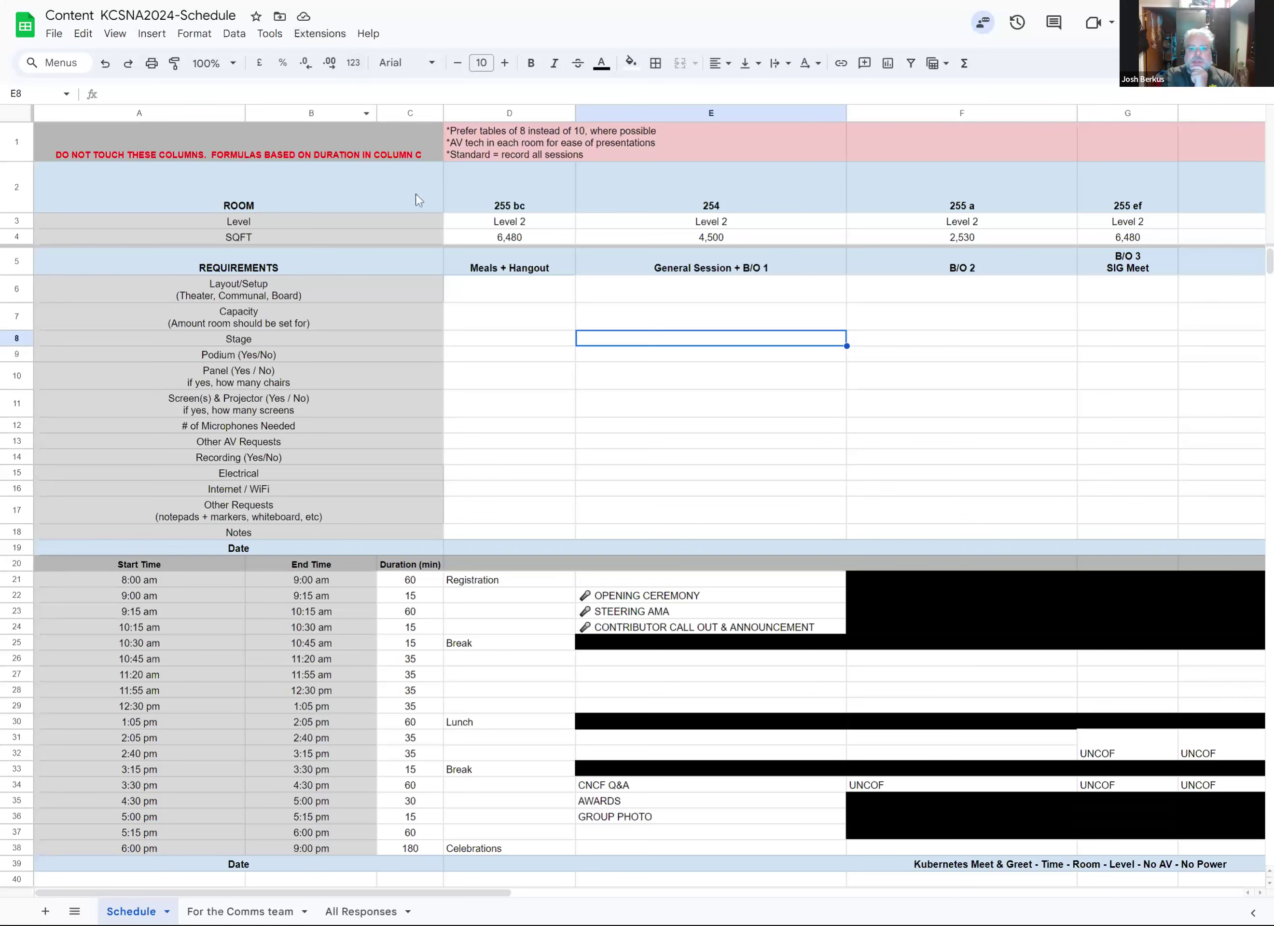
drag(476, 893, 646, 915)
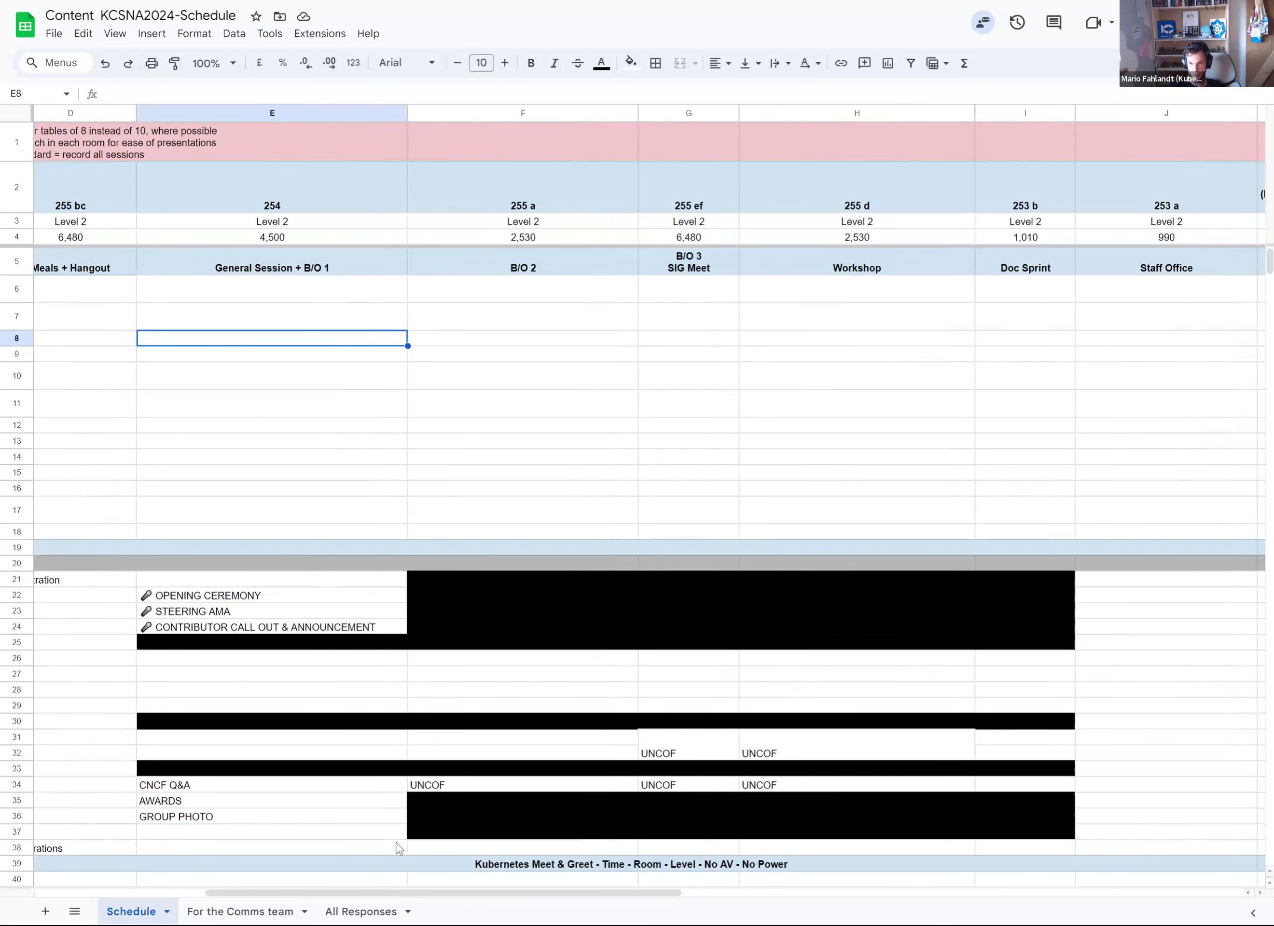
drag(418, 895, 340, 756)
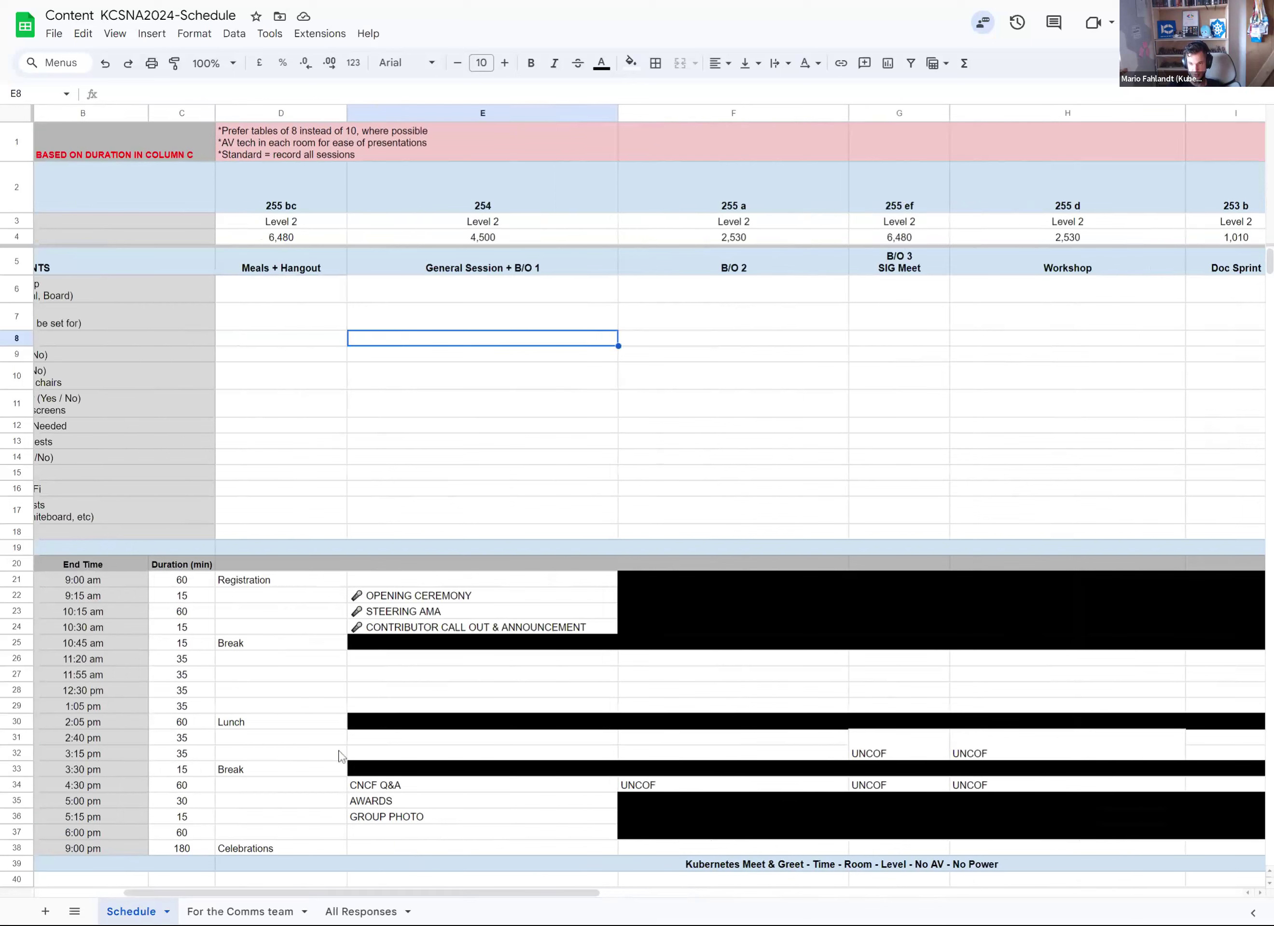
Select E26:E27, the first two late-morning session slots in the General Session + B/O 1 room.
click(434, 659)
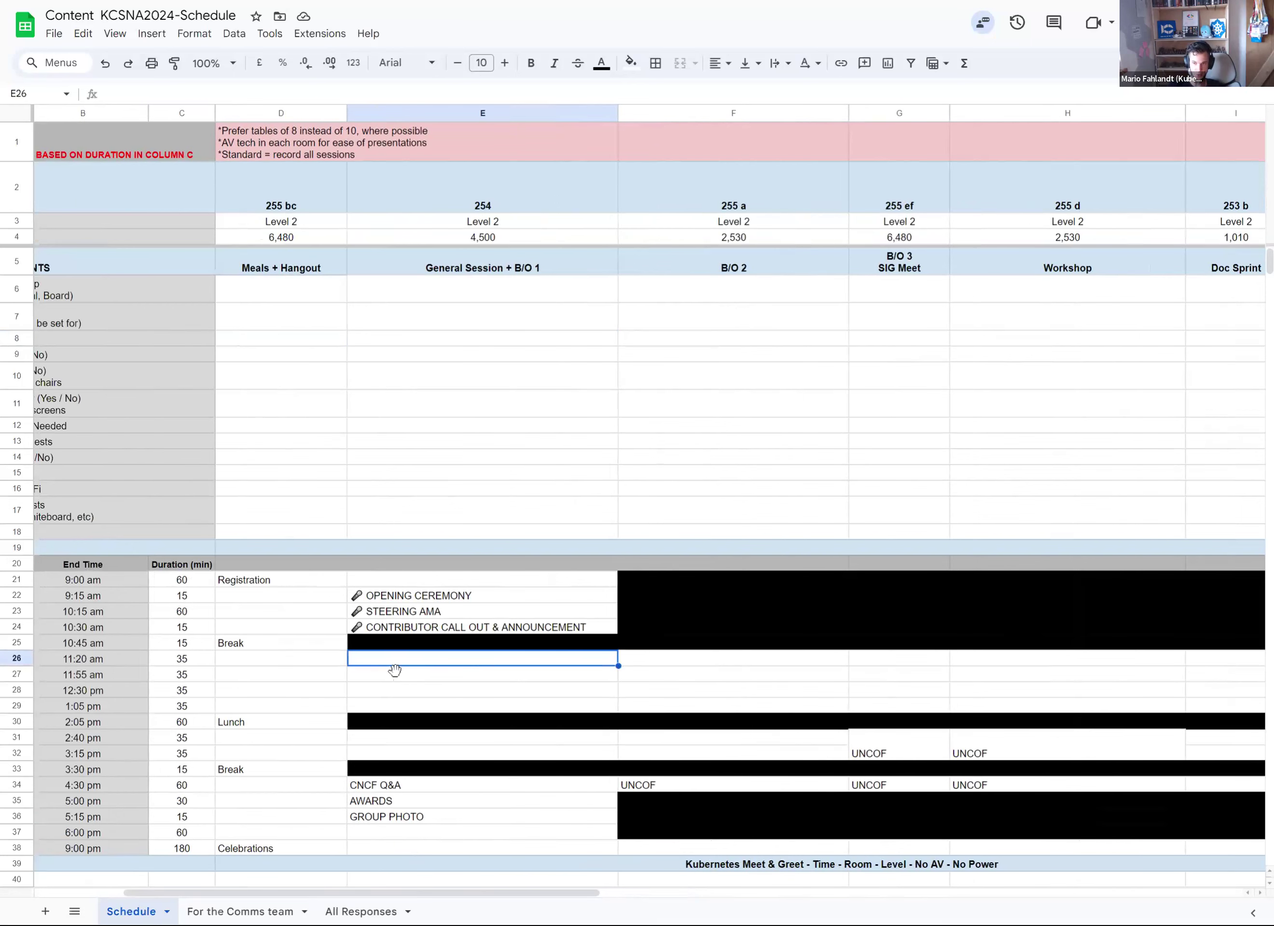
click(432, 680)
click(418, 660)
drag(418, 660, 428, 682)
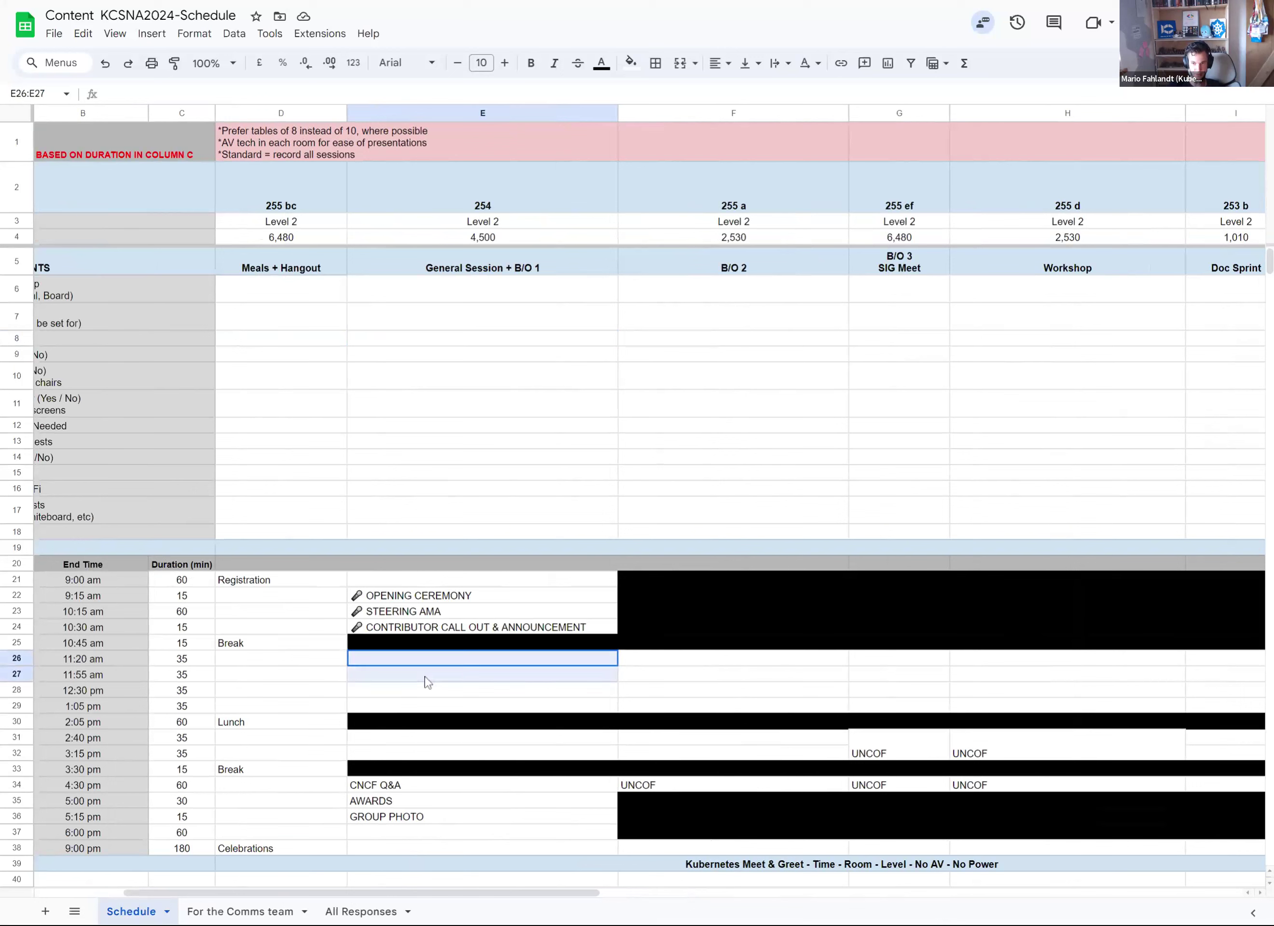